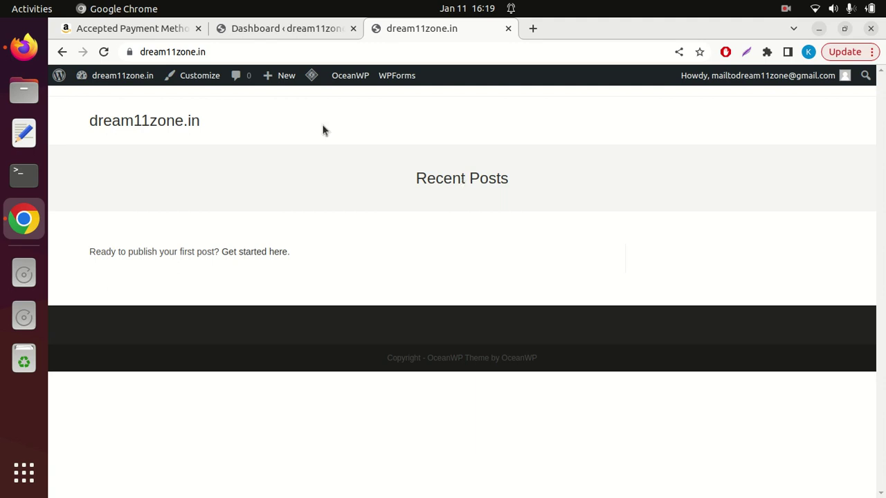
Compare the live dream11zone.in front page with its WordPress dashboard, finishing on the dashboard.
{"action": "left_click", "coordinate": [309, 32]}
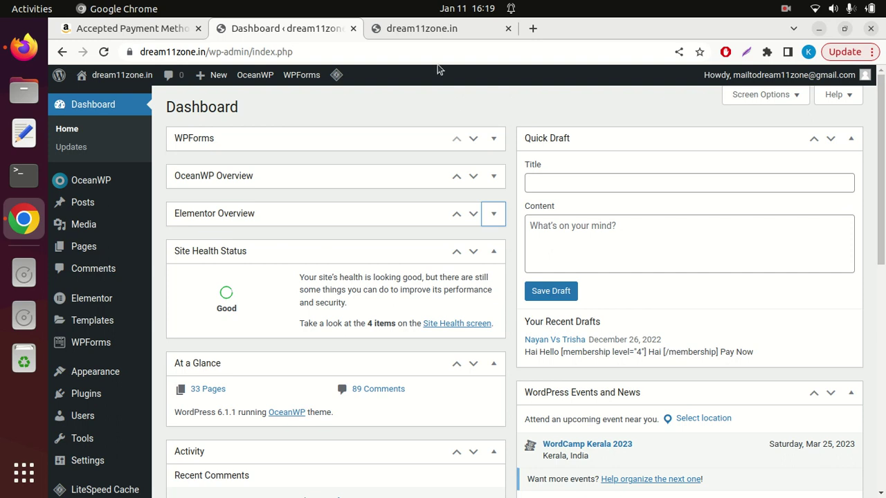
{"action": "left_click", "coordinate": [436, 31]}
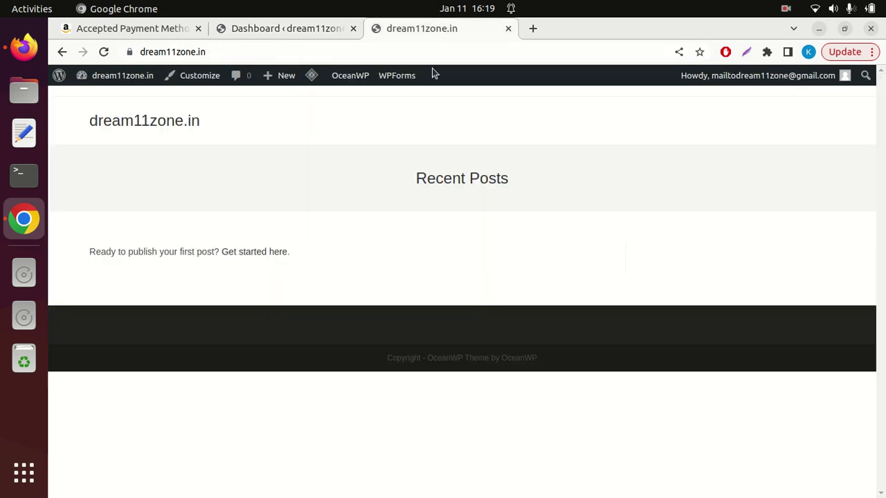
{"action": "left_click", "coordinate": [291, 39]}
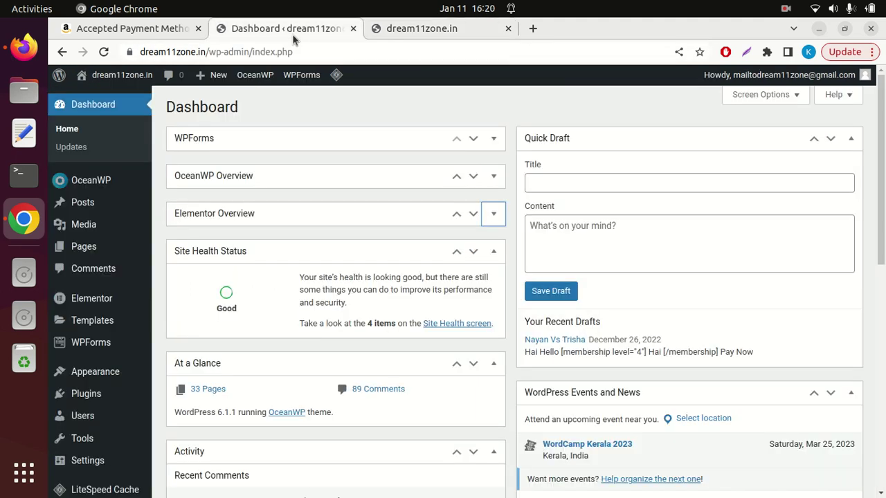
{"action": "left_click", "coordinate": [426, 31]}
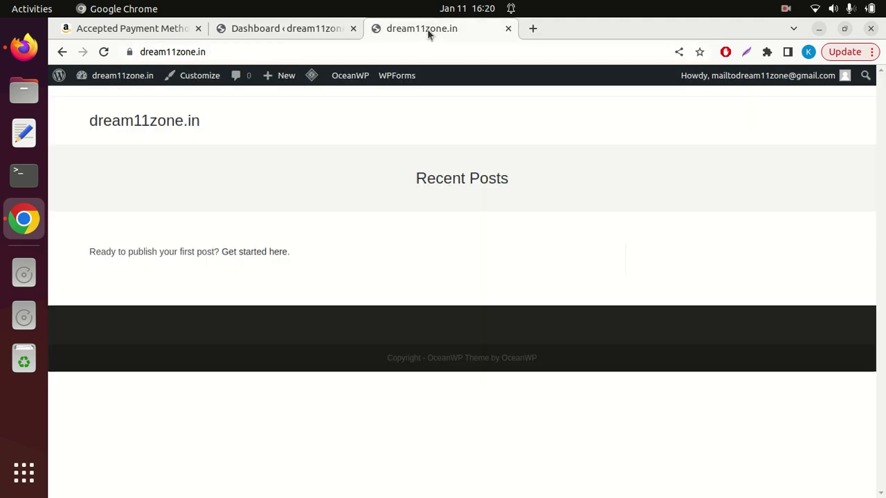
{"action": "left_click", "coordinate": [285, 31]}
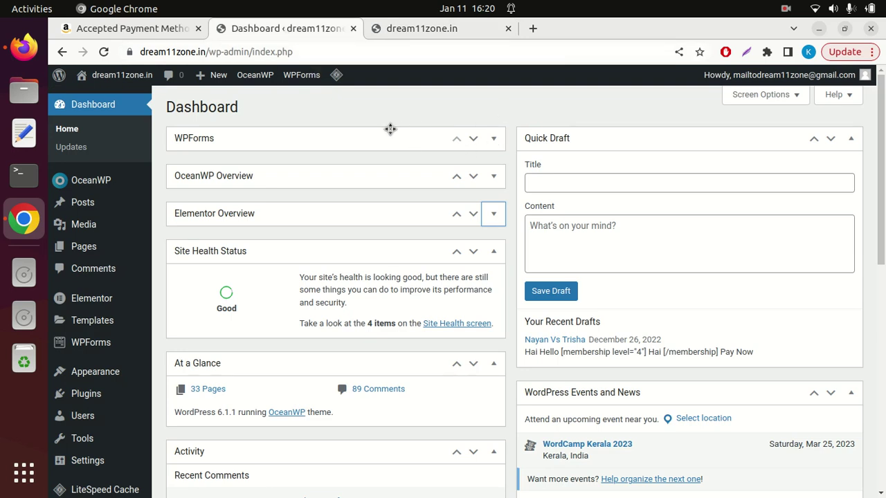
Open the Add Plugins page of the WordPress site and search for "starter template".
{"action": "scroll", "coordinate": [189, 287], "scroll_direction": "down", "scroll_amount": 1}
{"action": "mouse_move", "coordinate": [117, 361]}
{"action": "left_click", "coordinate": [181, 382]}
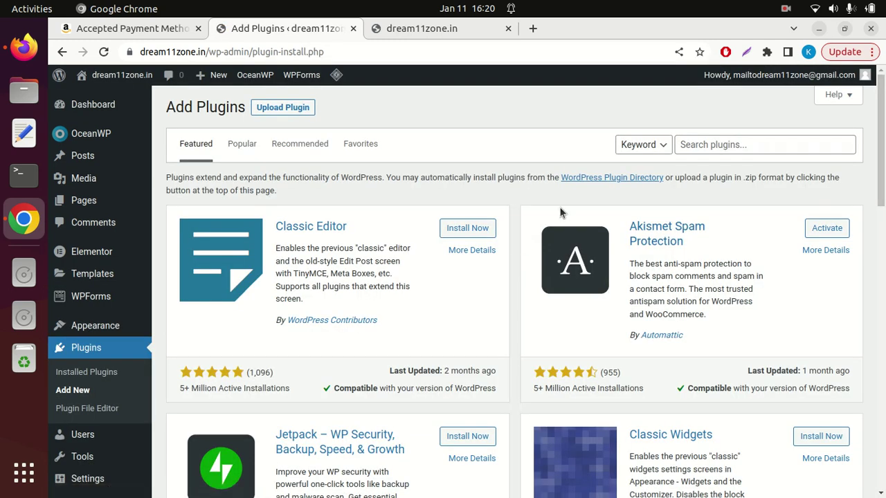
{"action": "left_click", "coordinate": [712, 141]}
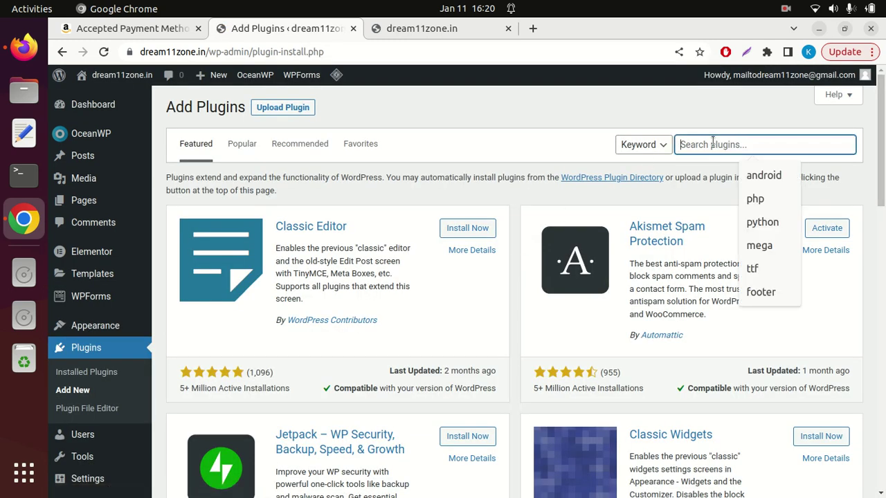
{"action": "type", "text": "starter"}
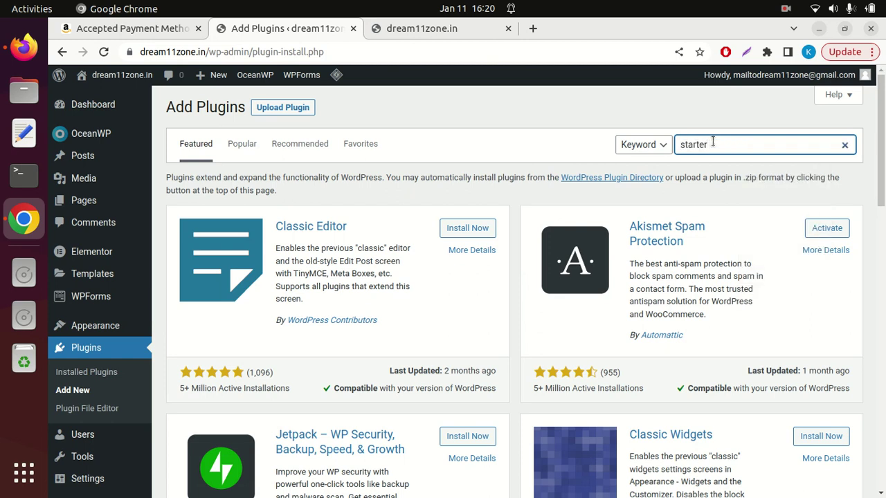
{"action": "type", "text": "template"}
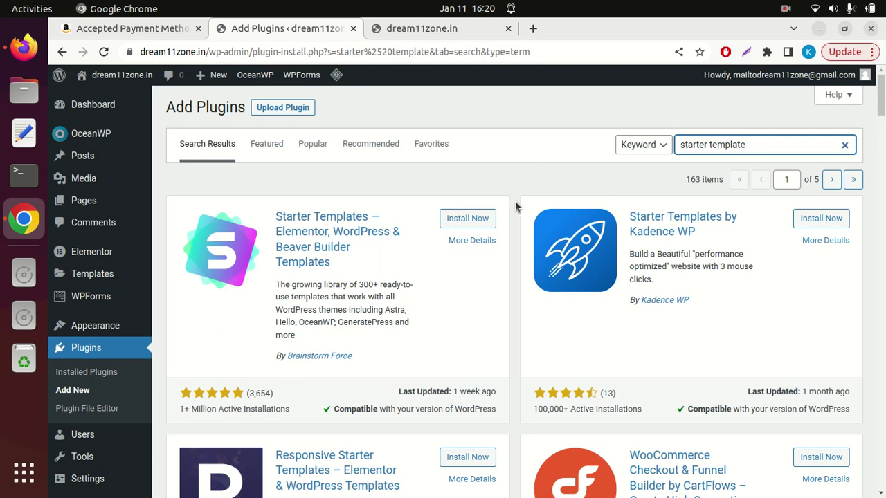
Install the Responsive Starter Templates – Elementor & WordPress Templates plugin by CyberChimps from the search results.
{"action": "scroll", "coordinate": [515, 202], "scroll_direction": "down", "scroll_amount": 1}
{"action": "scroll", "coordinate": [526, 218], "scroll_direction": "down", "scroll_amount": 1}
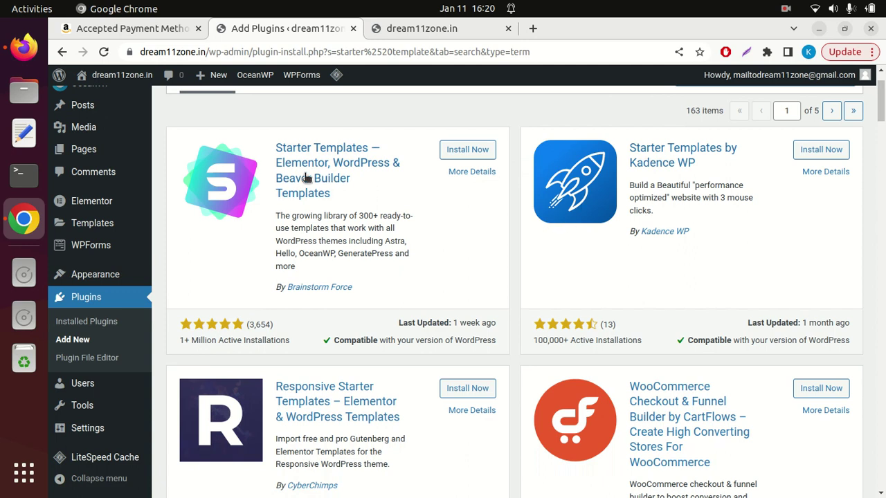
{"action": "scroll", "coordinate": [305, 191], "scroll_direction": "down", "scroll_amount": 2}
{"action": "scroll", "coordinate": [320, 190], "scroll_direction": "up", "scroll_amount": 1}
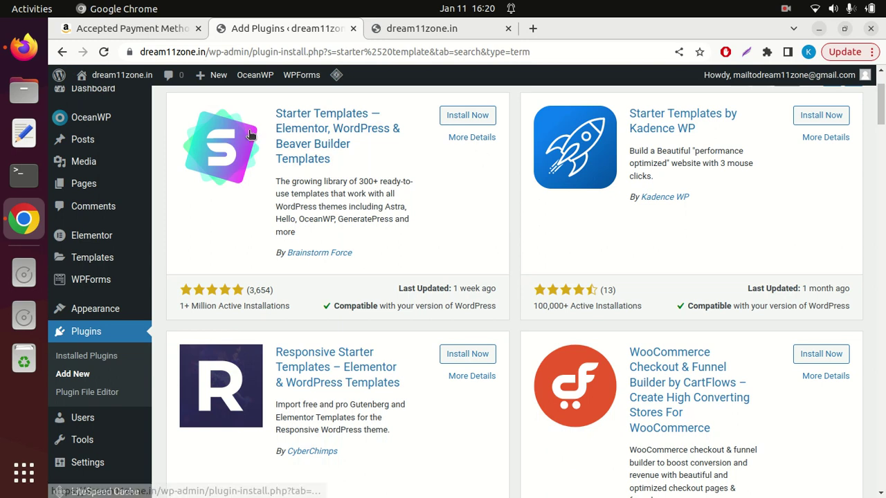
{"action": "scroll", "coordinate": [315, 152], "scroll_direction": "down", "scroll_amount": 2}
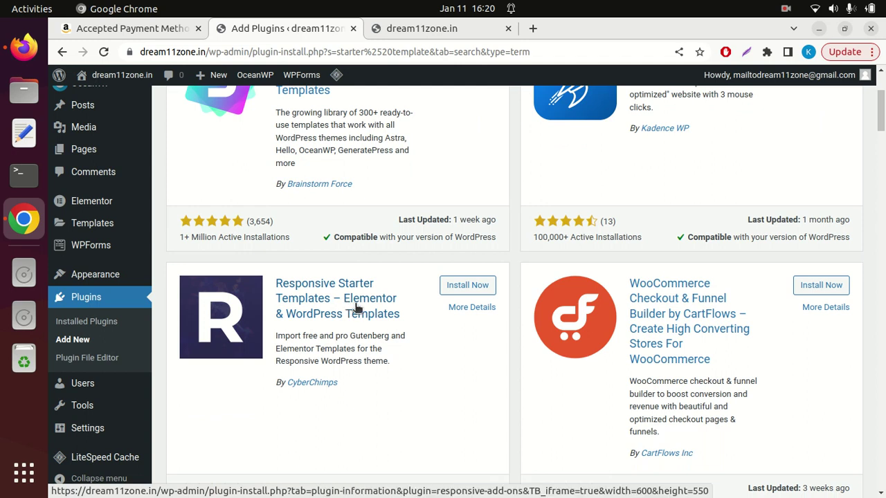
{"action": "scroll", "coordinate": [340, 309], "scroll_direction": "down", "scroll_amount": 1}
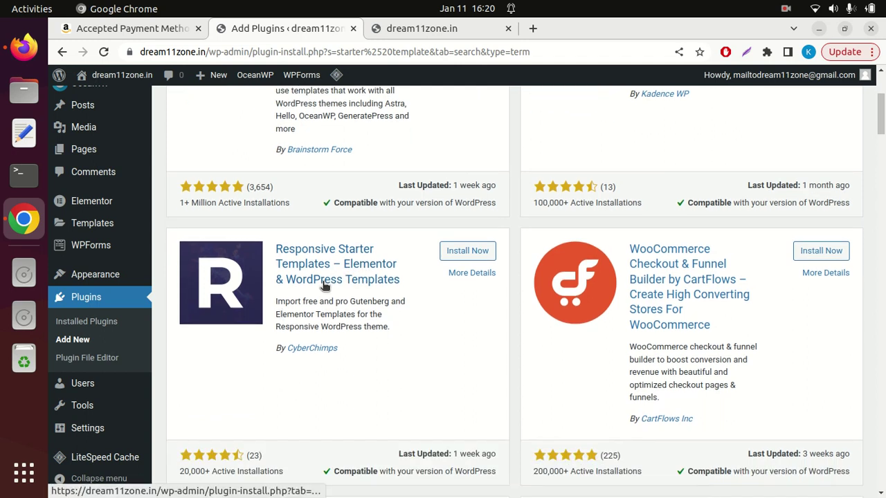
{"action": "scroll", "coordinate": [322, 281], "scroll_direction": "up", "scroll_amount": 2}
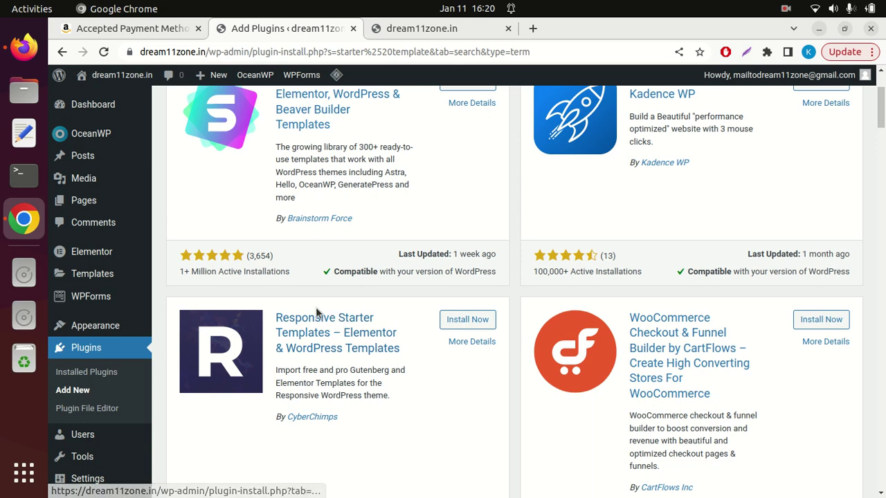
{"action": "scroll", "coordinate": [250, 173], "scroll_direction": "up", "scroll_amount": 1}
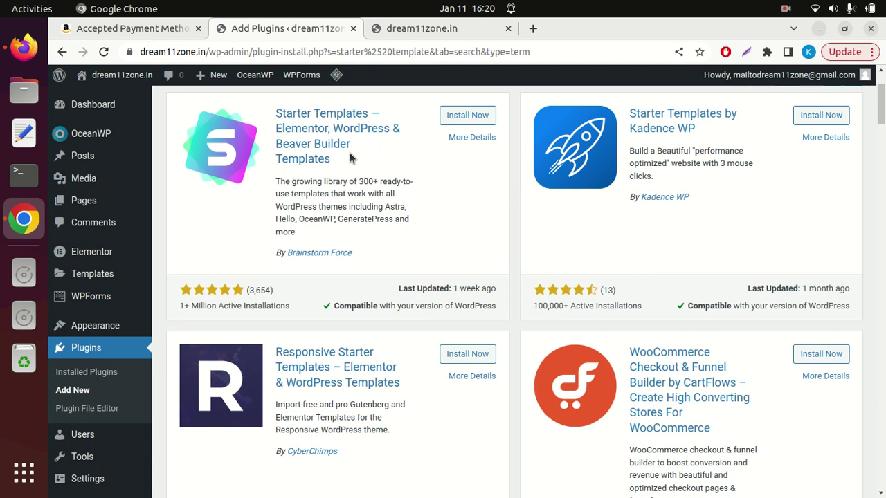
{"action": "scroll", "coordinate": [350, 368], "scroll_direction": "down", "scroll_amount": 1}
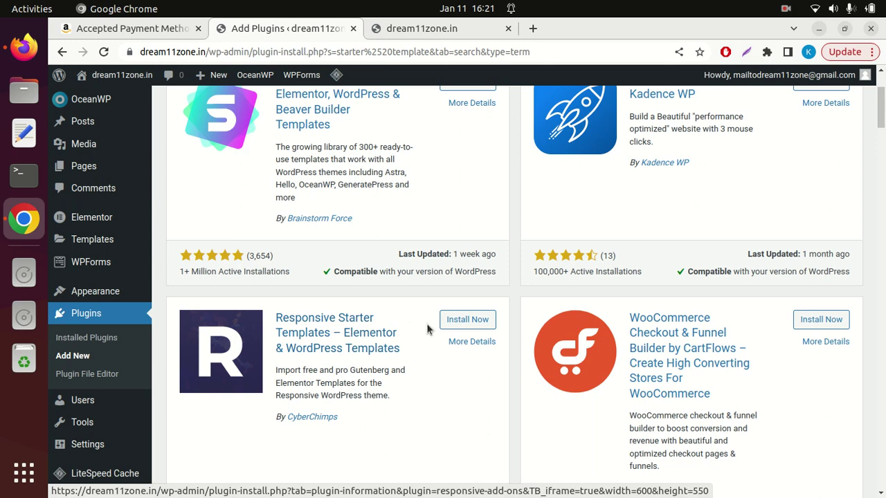
{"action": "left_click", "coordinate": [461, 317]}
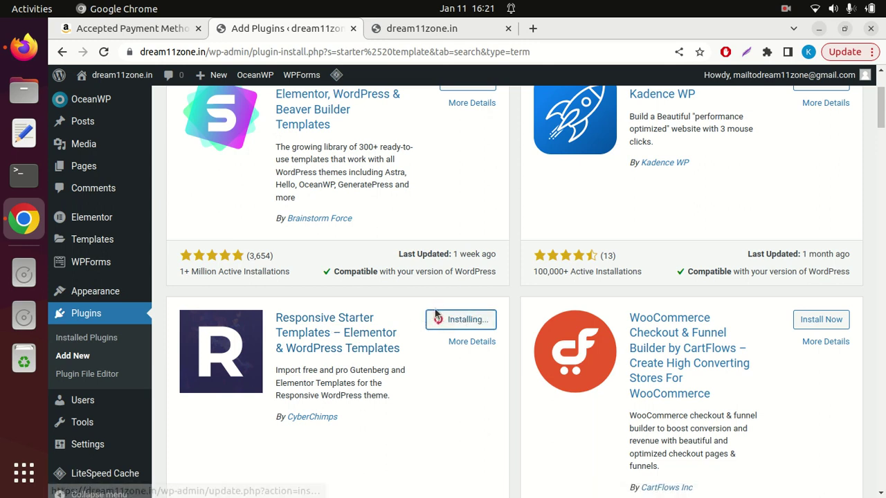
Activate the newly installed Responsive Starter Templates plugin.
{"action": "scroll", "coordinate": [435, 317], "scroll_direction": "up", "scroll_amount": 4}
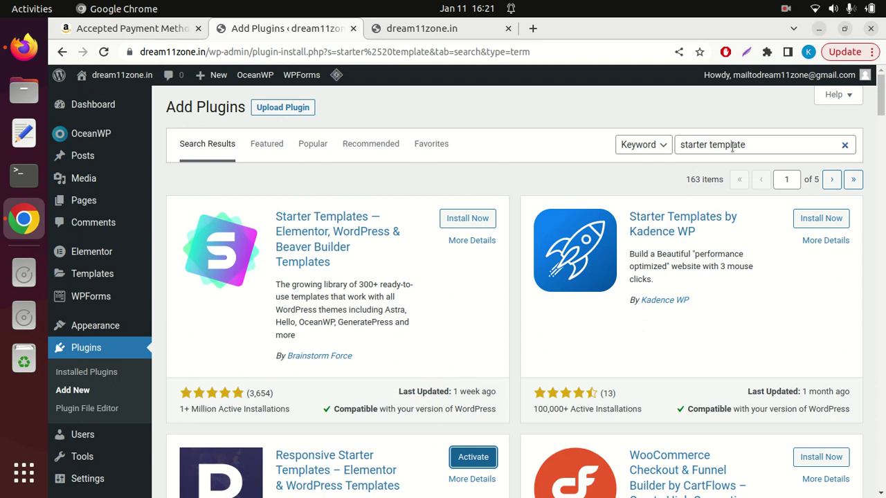
{"action": "scroll", "coordinate": [602, 201], "scroll_direction": "down", "scroll_amount": 2}
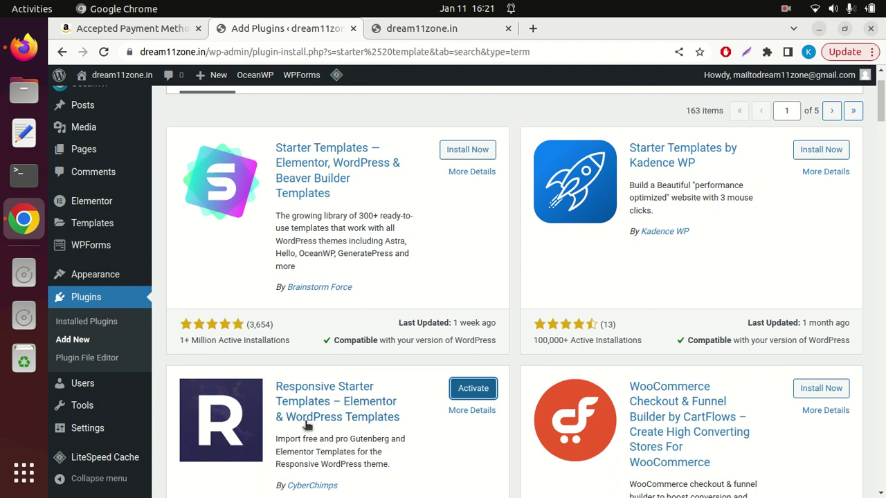
{"action": "left_click", "coordinate": [461, 391]}
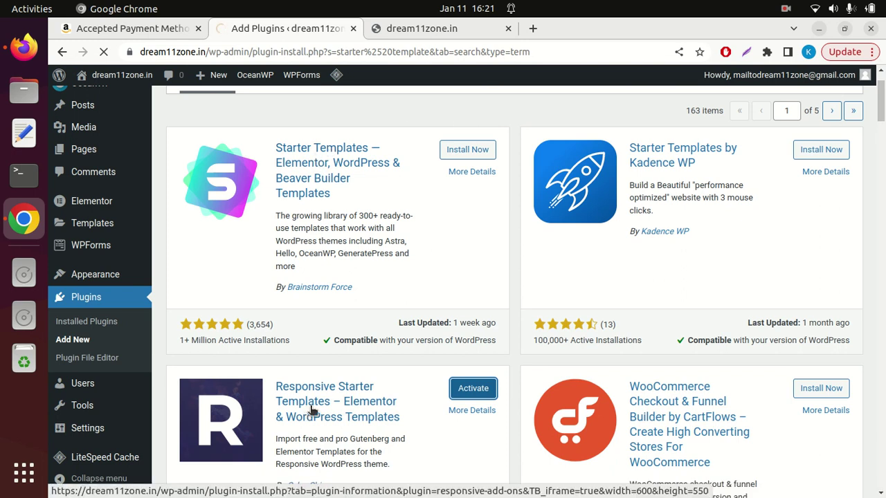
Look through the plugin's Getting Started page and open the Responsive Pro pricing page from its Go Pro offer.
{"action": "scroll", "coordinate": [311, 410], "scroll_direction": "down", "scroll_amount": 5}
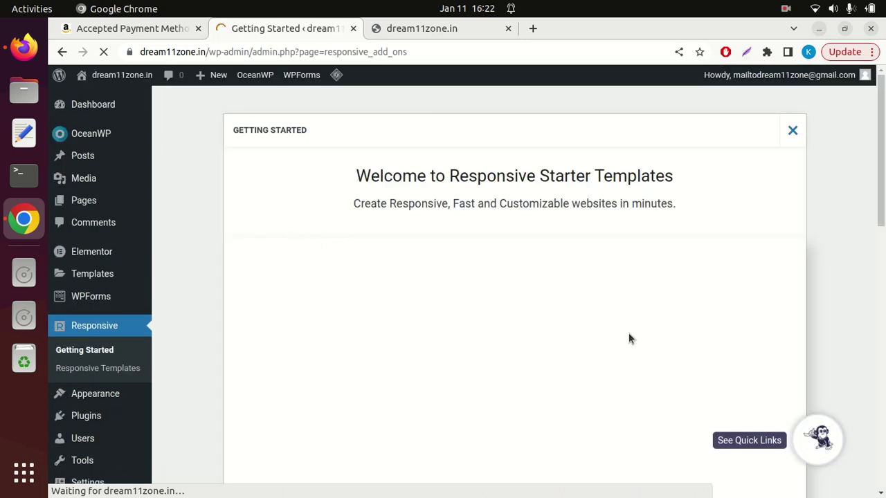
{"action": "scroll", "coordinate": [623, 332], "scroll_direction": "down", "scroll_amount": 3}
{"action": "scroll", "coordinate": [538, 313], "scroll_direction": "down", "scroll_amount": 4}
{"action": "scroll", "coordinate": [539, 316], "scroll_direction": "down", "scroll_amount": 4}
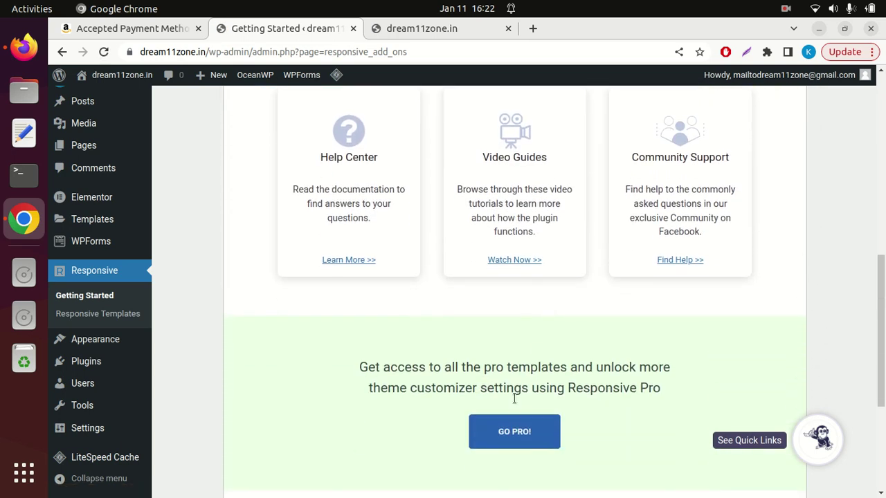
{"action": "left_click", "coordinate": [518, 432]}
{"action": "left_click", "coordinate": [429, 24]}
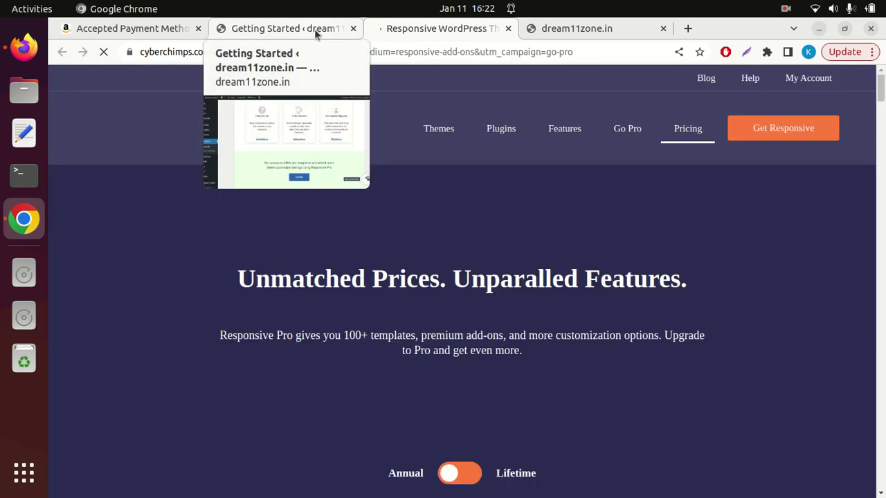
Review the annual plans offered on the CyberChimps pricing page.
{"action": "left_click", "coordinate": [315, 29]}
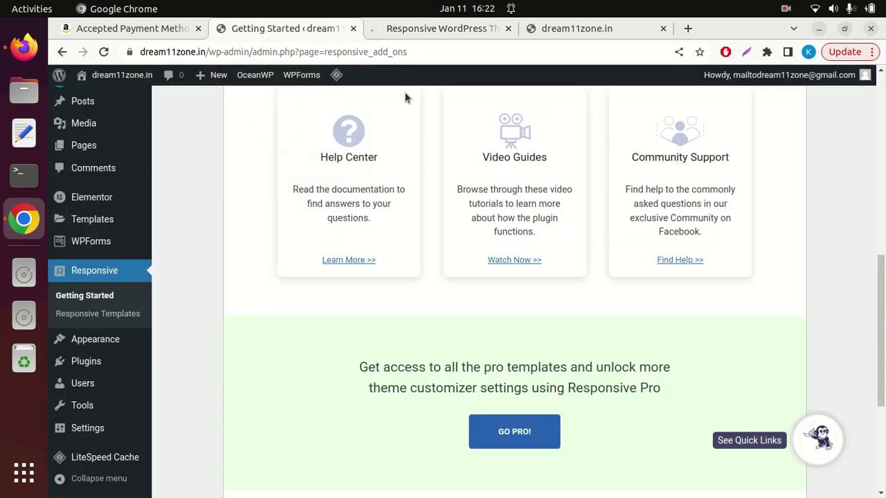
{"action": "left_click", "coordinate": [424, 27]}
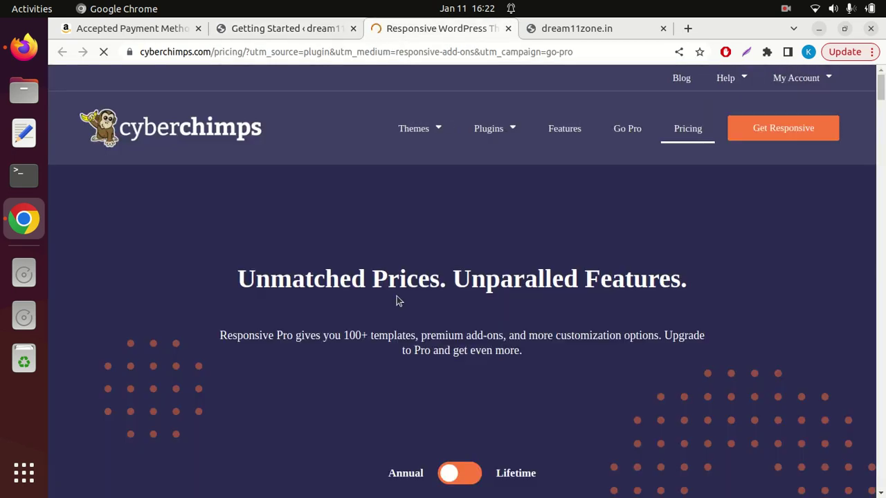
{"action": "scroll", "coordinate": [395, 299], "scroll_direction": "down", "scroll_amount": 5}
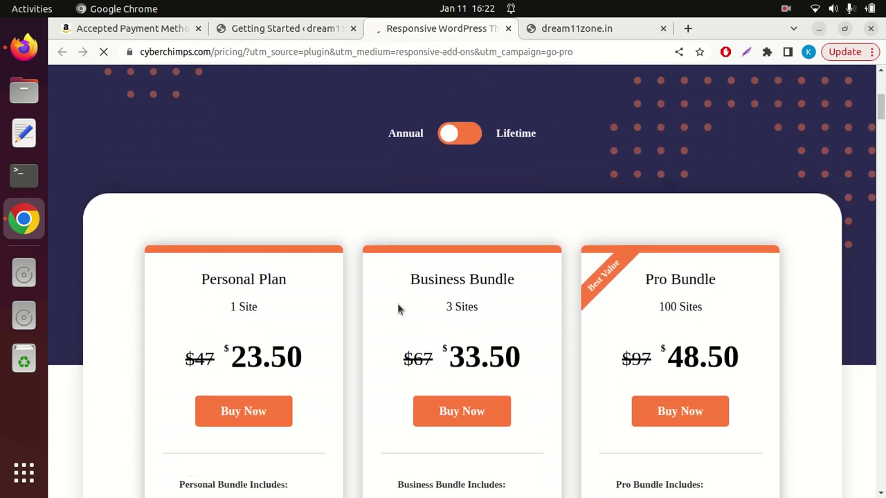
{"action": "scroll", "coordinate": [398, 308], "scroll_direction": "up", "scroll_amount": 2}
Return to the plugin's Getting Started page and review its template video and support resources.
{"action": "left_click", "coordinate": [302, 26]}
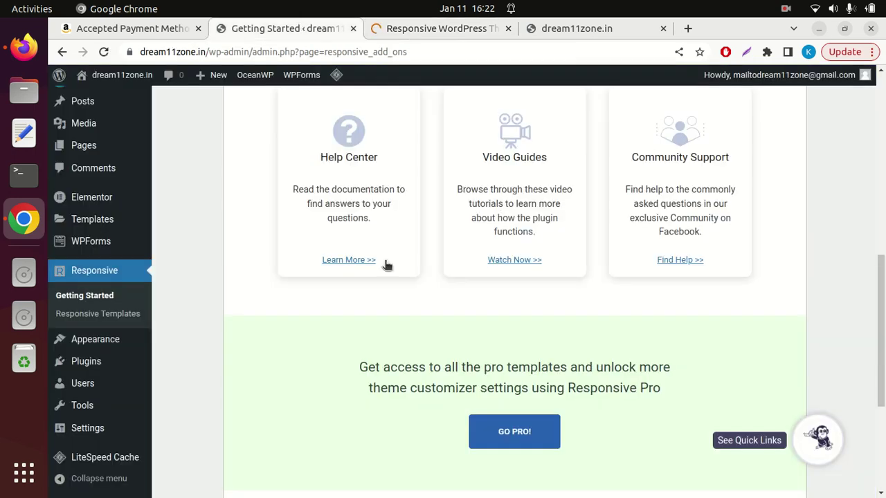
{"action": "scroll", "coordinate": [384, 200], "scroll_direction": "up", "scroll_amount": 2}
{"action": "scroll", "coordinate": [384, 200], "scroll_direction": "up", "scroll_amount": 1}
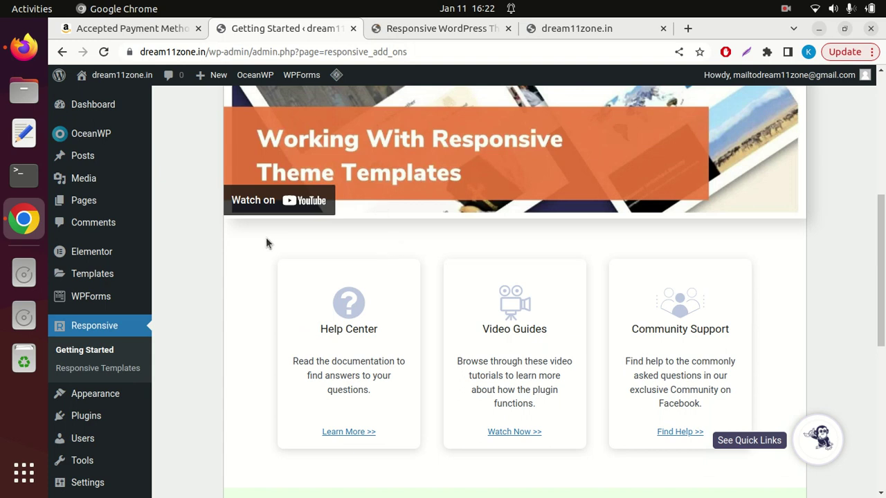
{"action": "scroll", "coordinate": [272, 242], "scroll_direction": "up", "scroll_amount": 1}
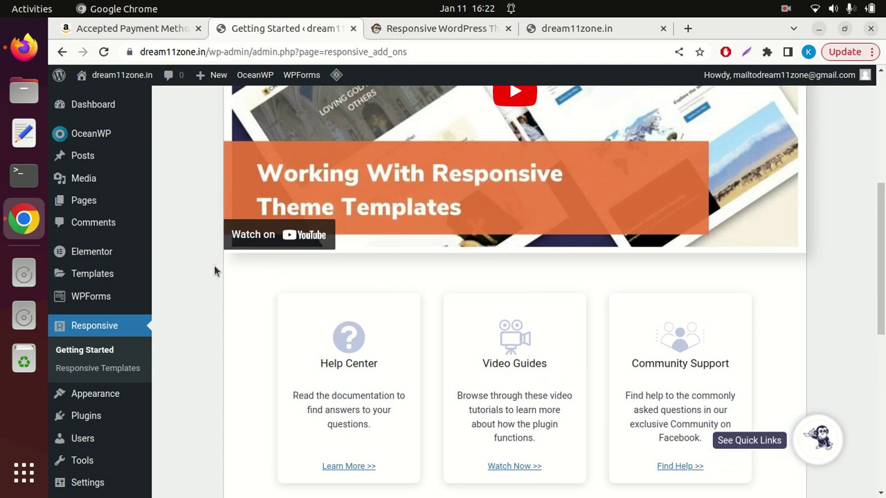
{"action": "scroll", "coordinate": [217, 262], "scroll_direction": "down", "scroll_amount": 3}
Examine the Personal Plan's price and the site allowances of the Personal Plan and Business Bundle on the CyberChimps pricing page.
{"action": "left_click", "coordinate": [441, 29]}
{"action": "scroll", "coordinate": [454, 185], "scroll_direction": "down", "scroll_amount": 3}
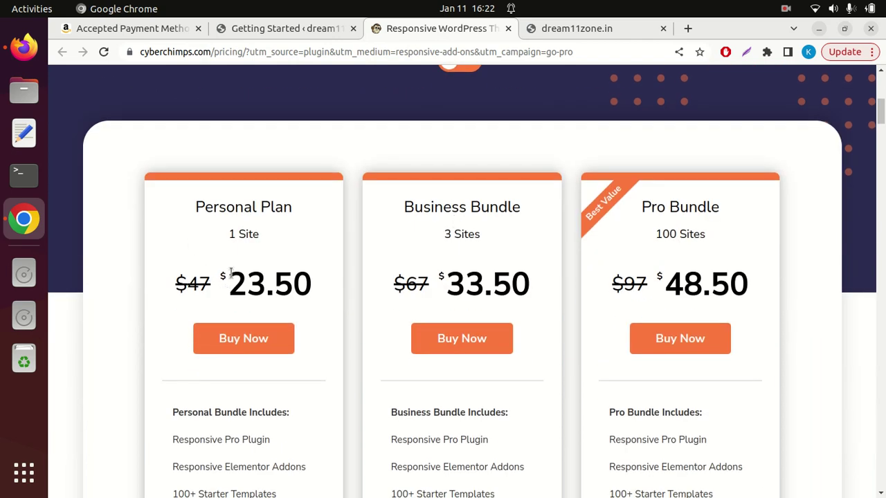
{"action": "left_click_drag", "start_coordinate": [231, 272], "coordinate": [260, 275]}
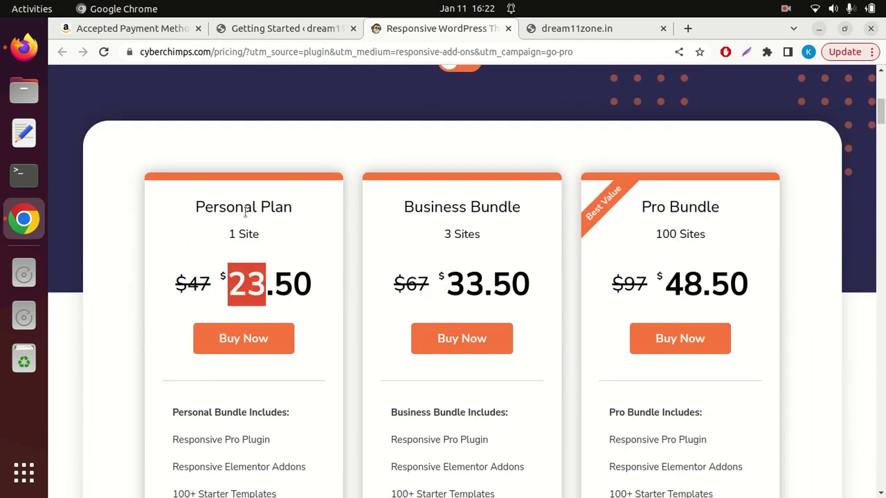
{"action": "left_click", "coordinate": [283, 209]}
{"action": "left_click_drag", "start_coordinate": [283, 209], "coordinate": [265, 236]}
{"action": "left_click_drag", "start_coordinate": [480, 233], "coordinate": [435, 227]}
{"action": "left_click", "coordinate": [470, 227]}
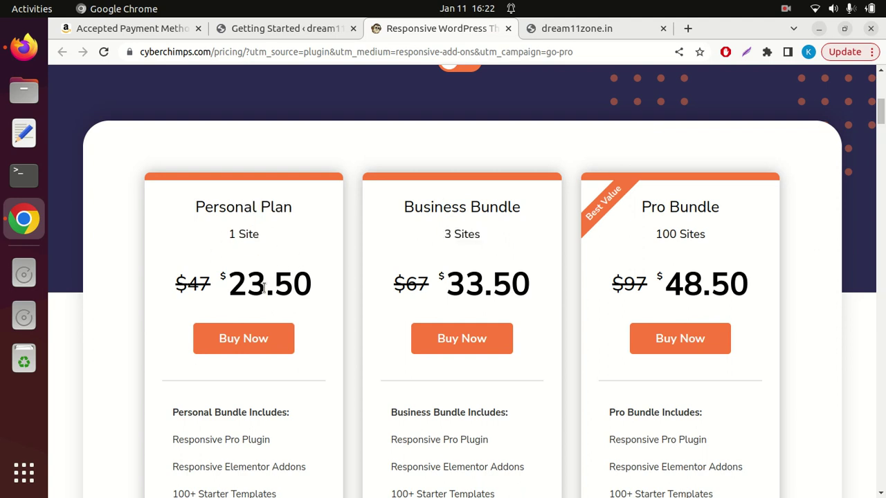
{"action": "left_click_drag", "start_coordinate": [232, 276], "coordinate": [257, 278]}
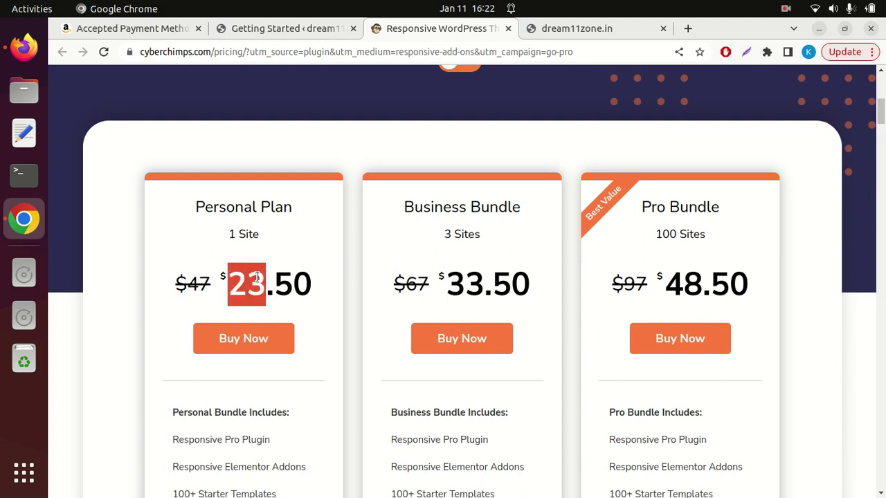
{"action": "scroll", "coordinate": [256, 277], "scroll_direction": "up", "scroll_amount": 1}
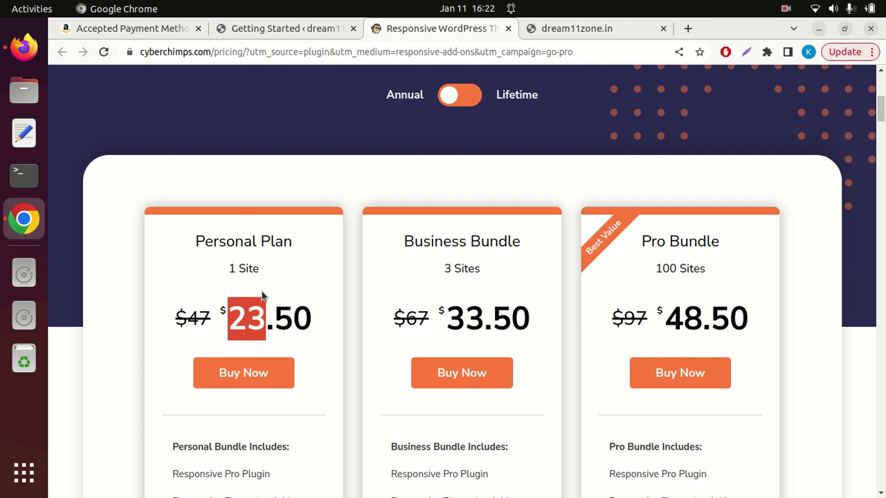
{"action": "left_click", "coordinate": [231, 325]}
{"action": "left_click_drag", "start_coordinate": [232, 326], "coordinate": [268, 328]}
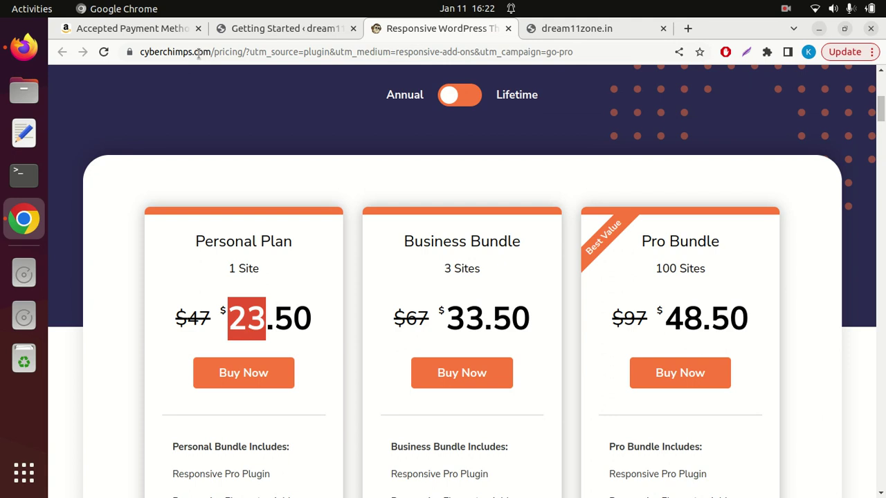
Look over the rest of the plugin's Getting Started page and close it to reach the template library.
{"action": "left_click_drag", "start_coordinate": [213, 52], "coordinate": [140, 52]}
{"action": "left_click", "coordinate": [255, 29]}
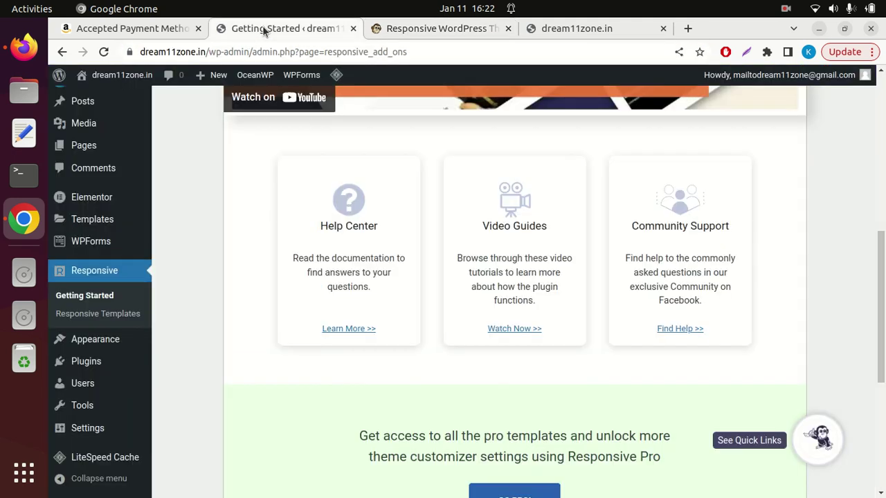
{"action": "scroll", "coordinate": [396, 257], "scroll_direction": "down", "scroll_amount": 5}
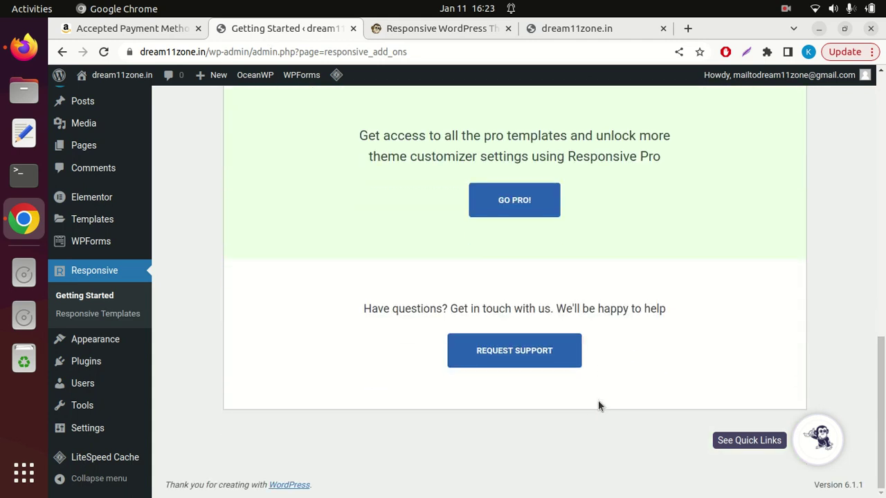
{"action": "scroll", "coordinate": [588, 441], "scroll_direction": "up", "scroll_amount": 10}
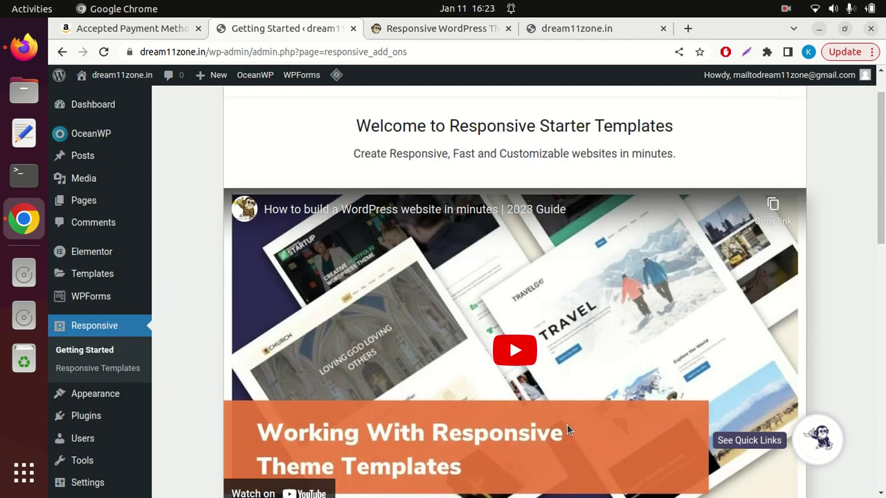
{"action": "scroll", "coordinate": [550, 413], "scroll_direction": "down", "scroll_amount": 10}
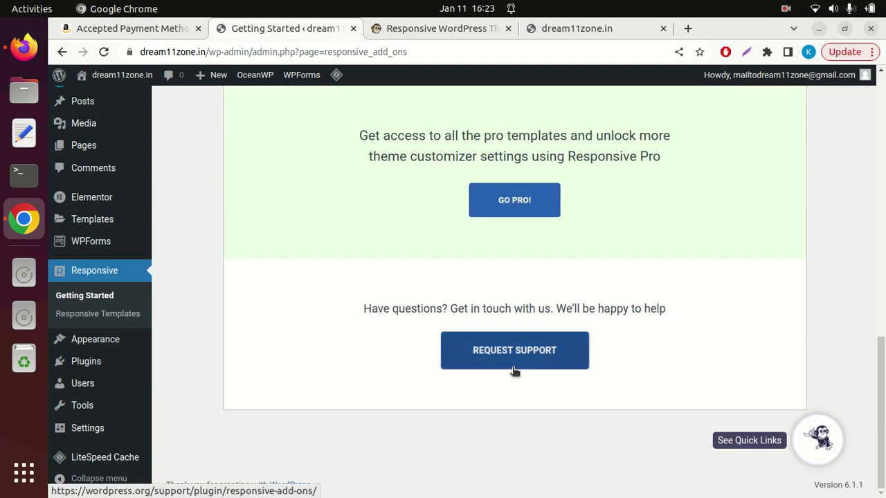
{"action": "scroll", "coordinate": [651, 203], "scroll_direction": "up", "scroll_amount": 10}
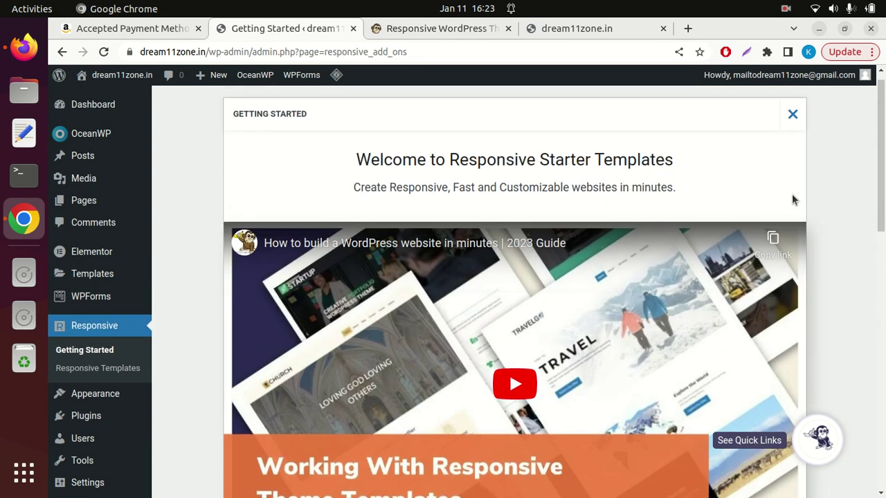
{"action": "left_click", "coordinate": [794, 131]}
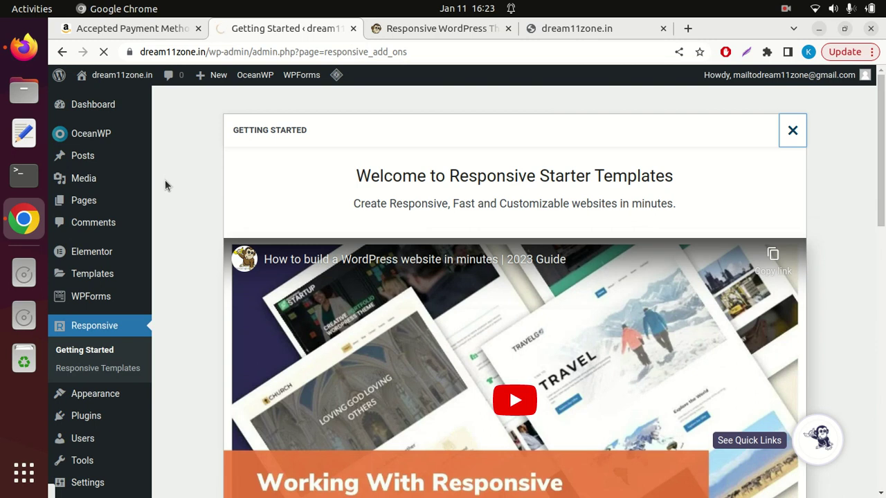
Open flipkart.com in a new browser tab.
{"action": "left_click", "coordinate": [688, 29]}
{"action": "type", "text": "f"}
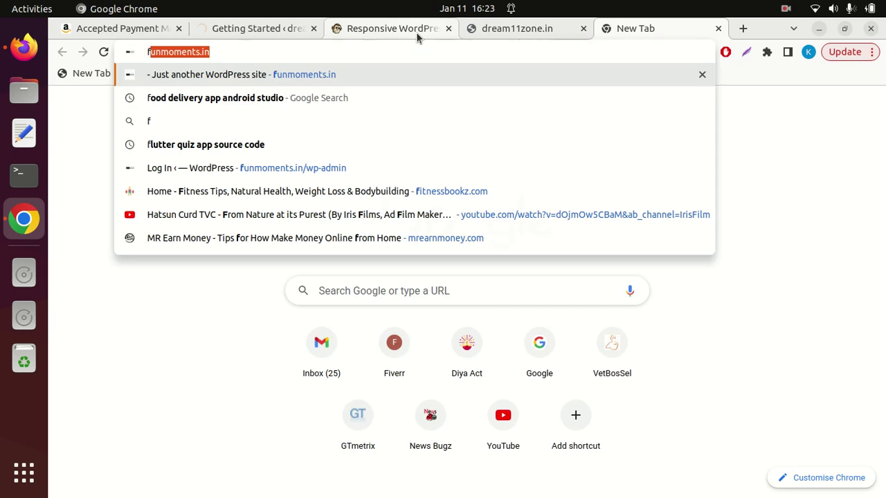
{"action": "type", "text": "lipks"}
{"action": "key", "text": "BackSpace"}
{"action": "type", "text": "kart.co"}
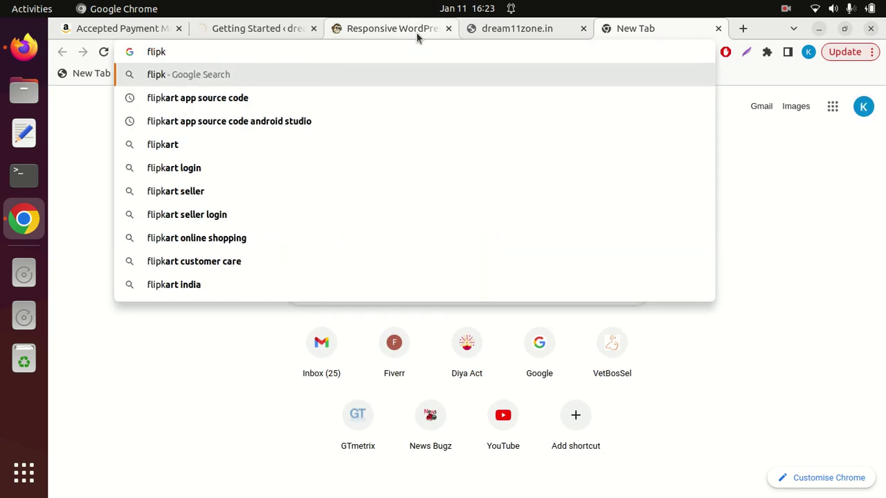
{"action": "type", "text": "m"}
{"action": "key", "text": "Return"}
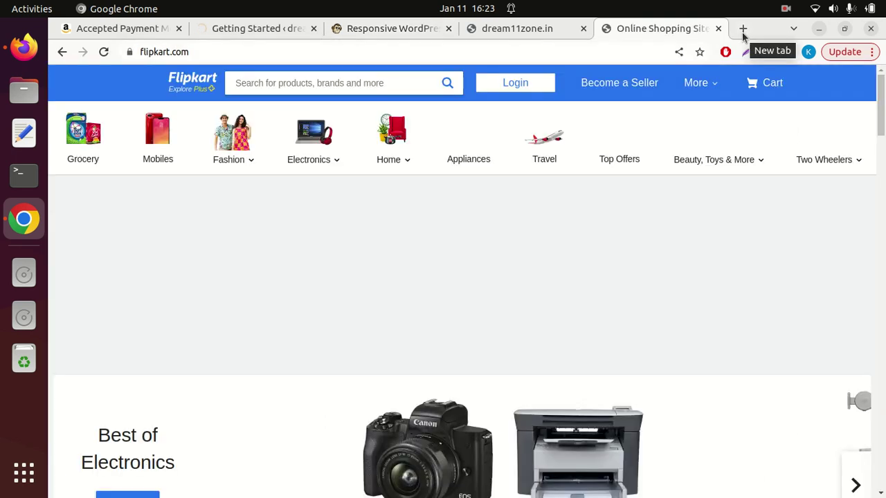
Load amazon.in in another new browser tab.
{"action": "left_click", "coordinate": [743, 33]}
{"action": "type", "text": "amazon.in"}
{"action": "key", "text": "Return"}
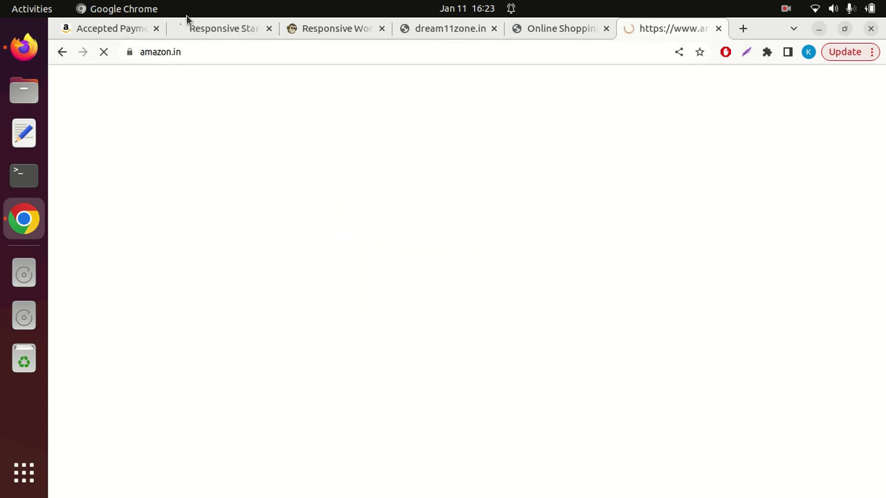
Return to the Responsive Starter Templates library in WordPress and skip its guided tour.
{"action": "left_click", "coordinate": [199, 26]}
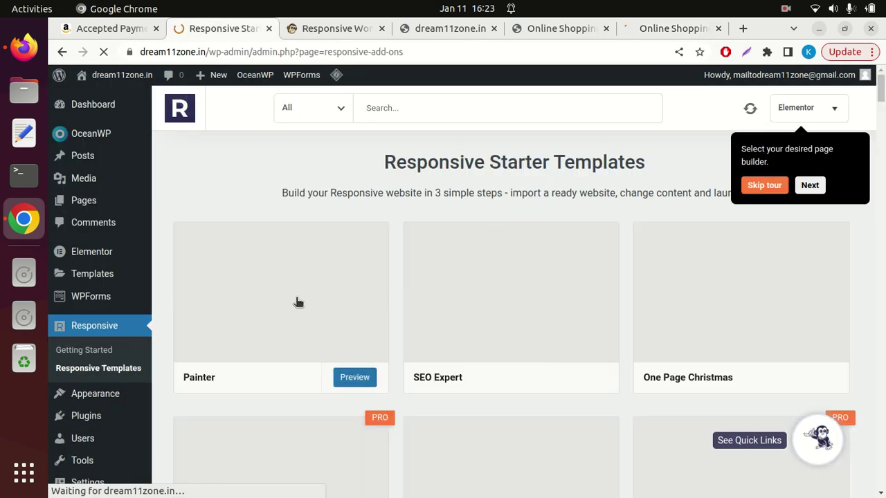
{"action": "scroll", "coordinate": [547, 369], "scroll_direction": "down", "scroll_amount": 1}
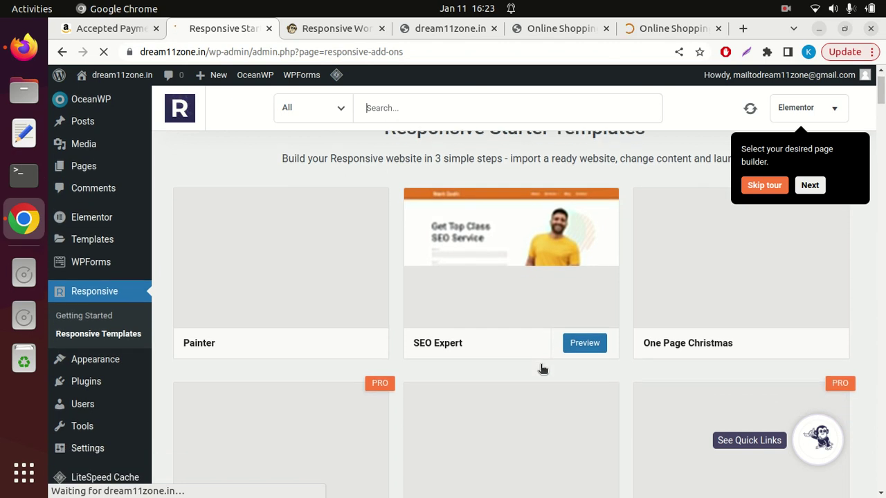
{"action": "scroll", "coordinate": [332, 398], "scroll_direction": "down", "scroll_amount": 3}
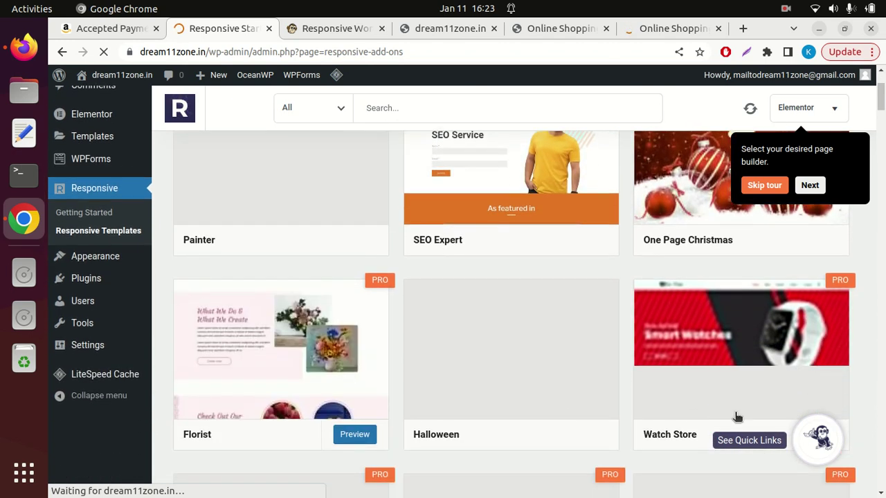
{"action": "scroll", "coordinate": [335, 351], "scroll_direction": "up", "scroll_amount": 4}
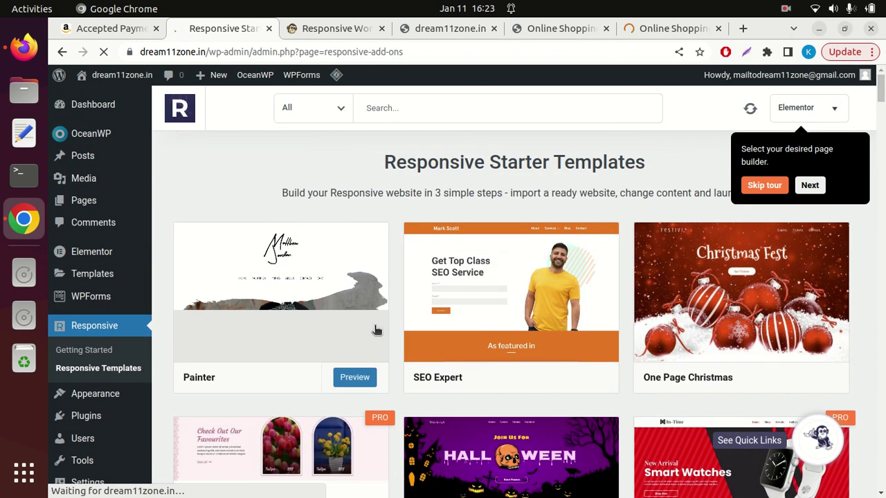
{"action": "scroll", "coordinate": [830, 311], "scroll_direction": "down", "scroll_amount": 1}
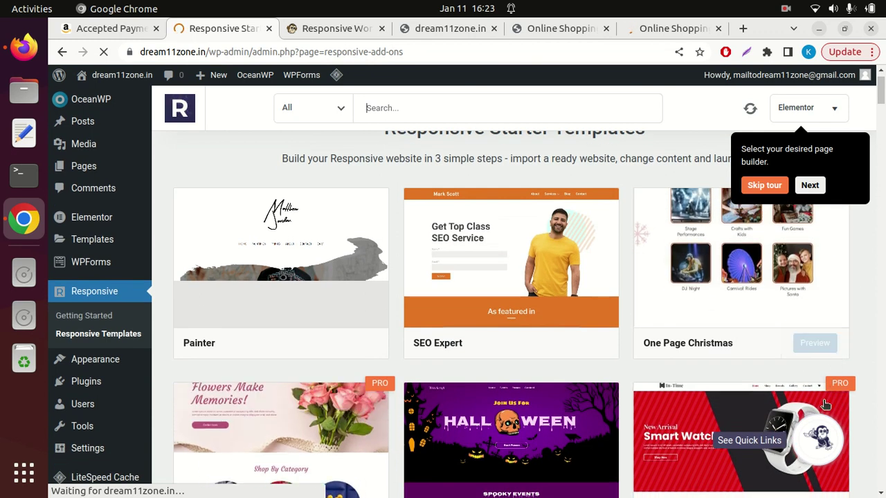
{"action": "left_click", "coordinate": [764, 189]}
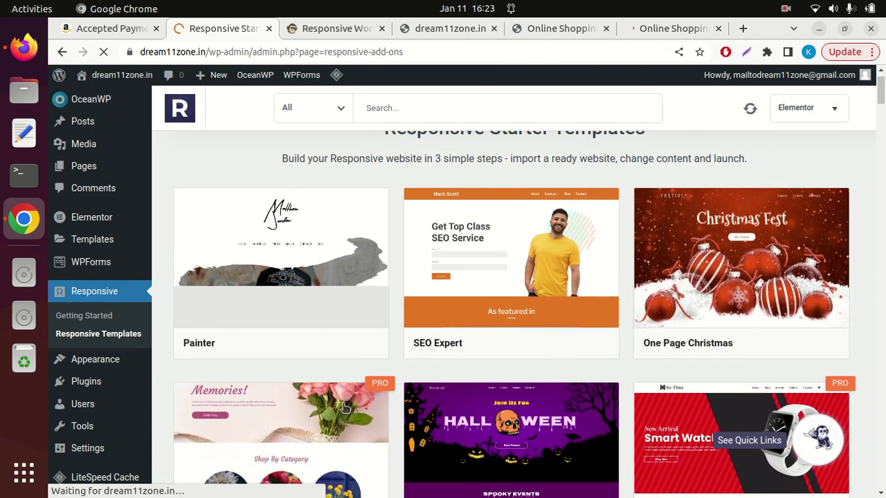
Browse the full list of Elementor starter templates, both free and Pro.
{"action": "scroll", "coordinate": [388, 388], "scroll_direction": "down", "scroll_amount": 3}
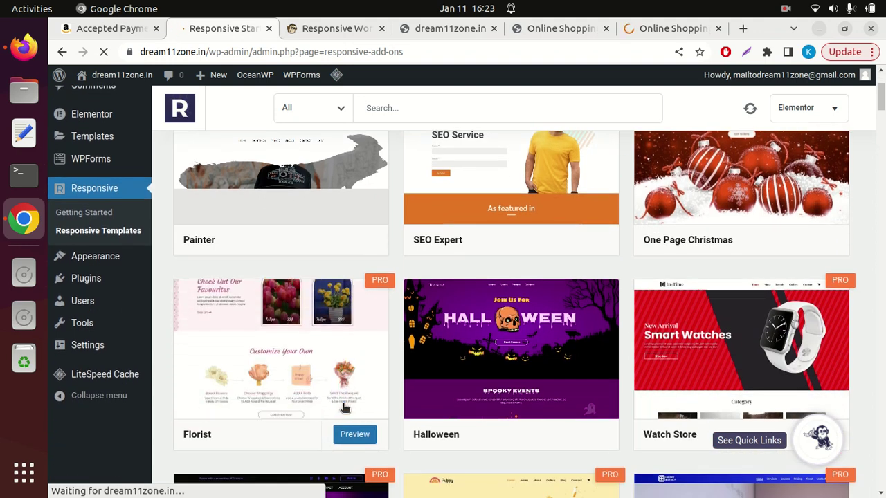
{"action": "scroll", "coordinate": [402, 277], "scroll_direction": "up", "scroll_amount": 4}
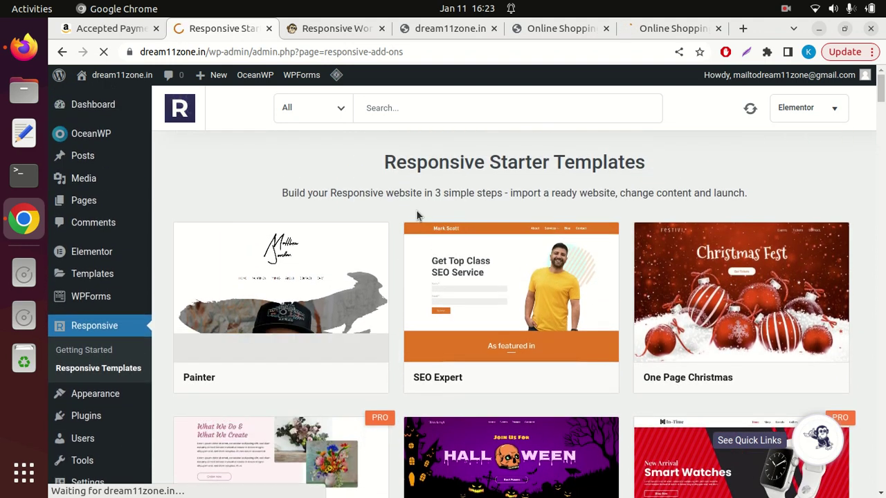
{"action": "scroll", "coordinate": [801, 197], "scroll_direction": "down", "scroll_amount": 5}
{"action": "scroll", "coordinate": [801, 195], "scroll_direction": "down", "scroll_amount": 5}
{"action": "scroll", "coordinate": [775, 208], "scroll_direction": "down", "scroll_amount": 7}
{"action": "scroll", "coordinate": [761, 217], "scroll_direction": "down", "scroll_amount": 4}
{"action": "scroll", "coordinate": [754, 223], "scroll_direction": "down", "scroll_amount": 2}
{"action": "scroll", "coordinate": [752, 228], "scroll_direction": "up", "scroll_amount": 11}
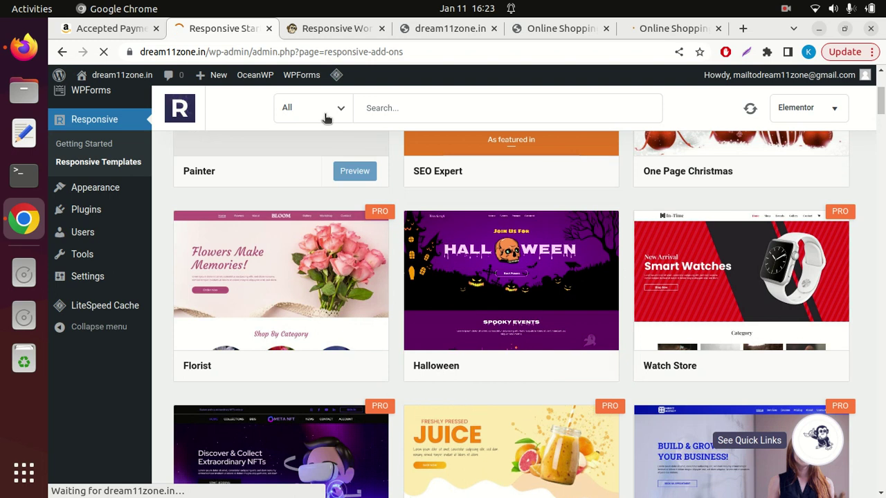
Filter the starter templates to show only the Free ones.
{"action": "left_click", "coordinate": [339, 107]}
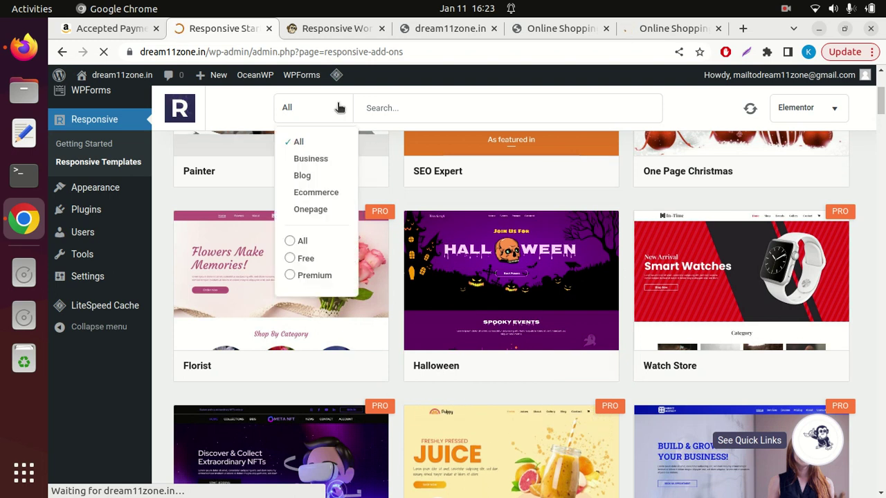
{"action": "left_click", "coordinate": [290, 258]}
{"action": "scroll", "coordinate": [582, 307], "scroll_direction": "up", "scroll_amount": 4}
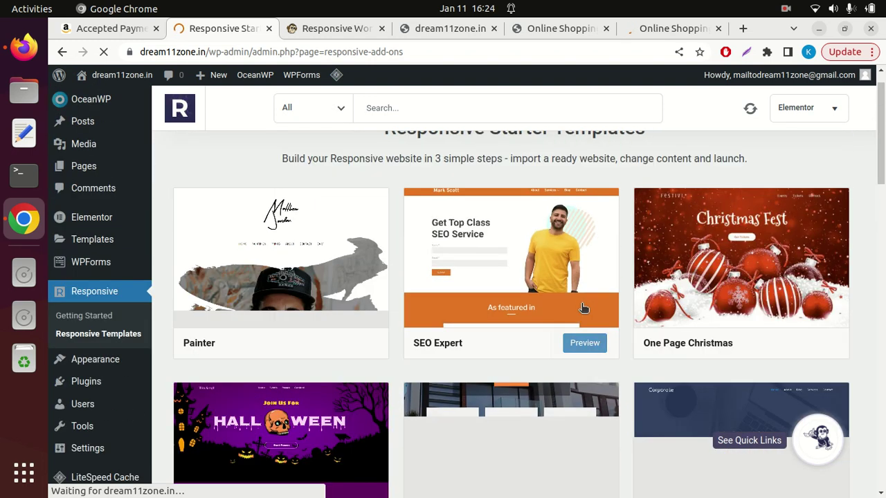
Open the Music Band template, choose to import a single page template, and look through its site preview.
{"action": "scroll", "coordinate": [582, 307], "scroll_direction": "down", "scroll_amount": 5}
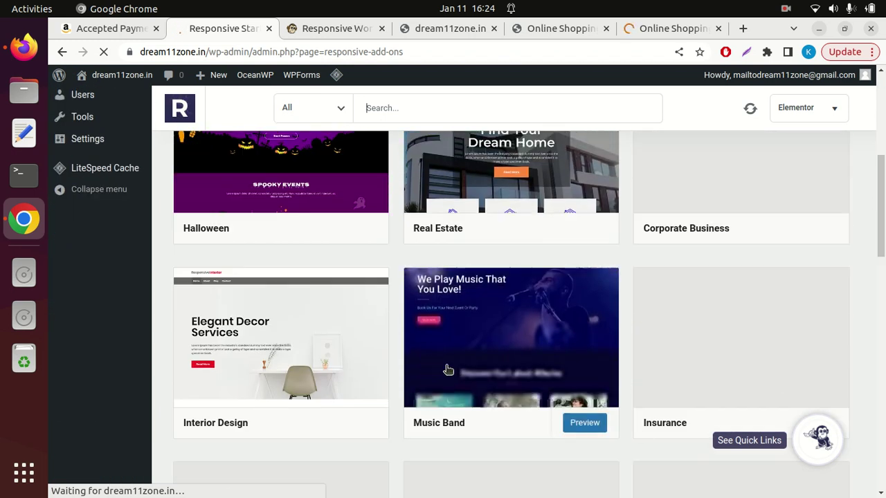
{"action": "left_click", "coordinate": [584, 424]}
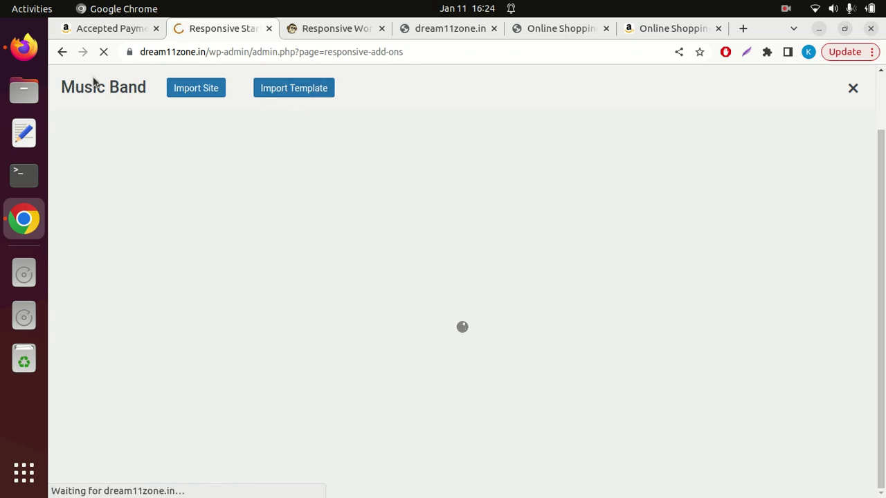
{"action": "left_click", "coordinate": [312, 93]}
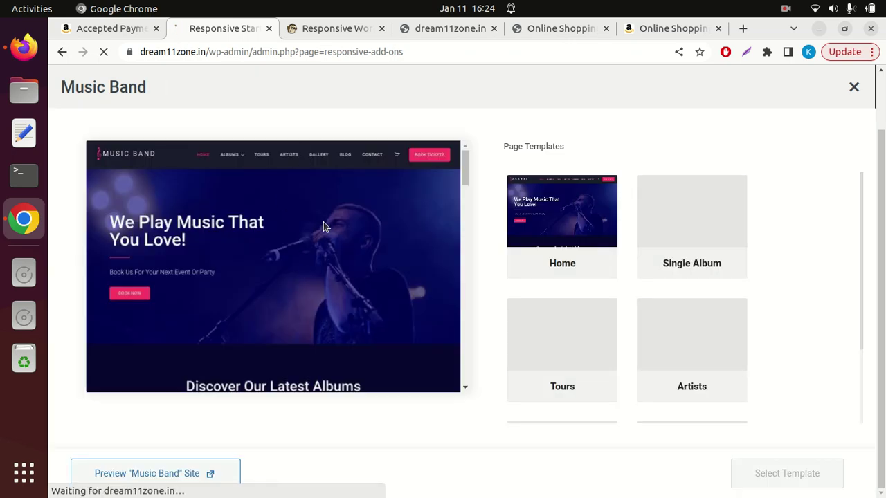
{"action": "scroll", "coordinate": [642, 380], "scroll_direction": "down", "scroll_amount": 3}
{"action": "scroll", "coordinate": [274, 339], "scroll_direction": "down", "scroll_amount": 7}
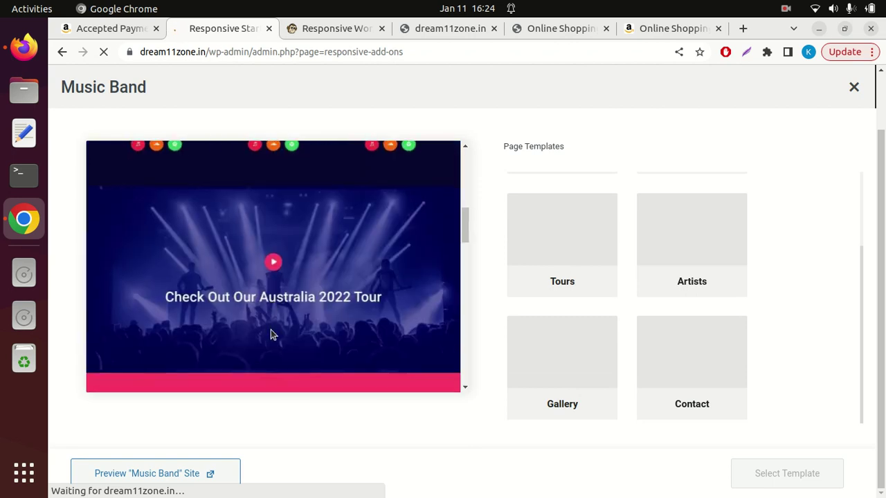
{"action": "scroll", "coordinate": [289, 303], "scroll_direction": "down", "scroll_amount": 10}
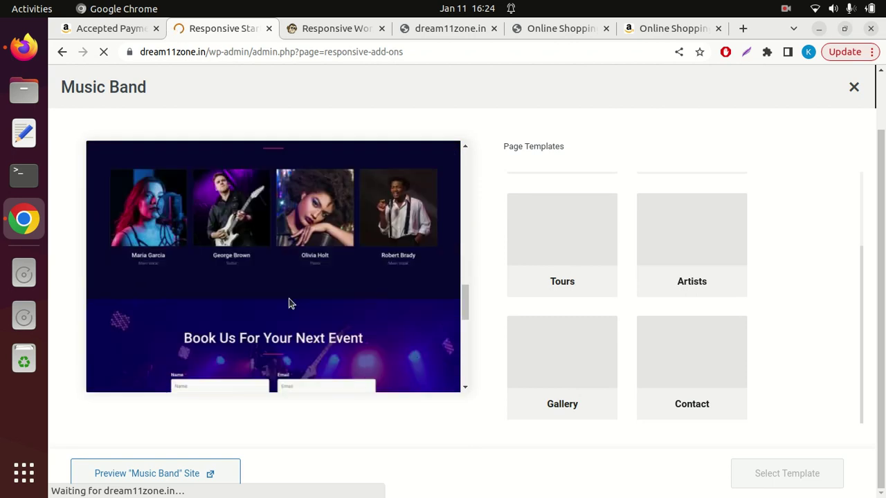
{"action": "scroll", "coordinate": [289, 303], "scroll_direction": "down", "scroll_amount": 4}
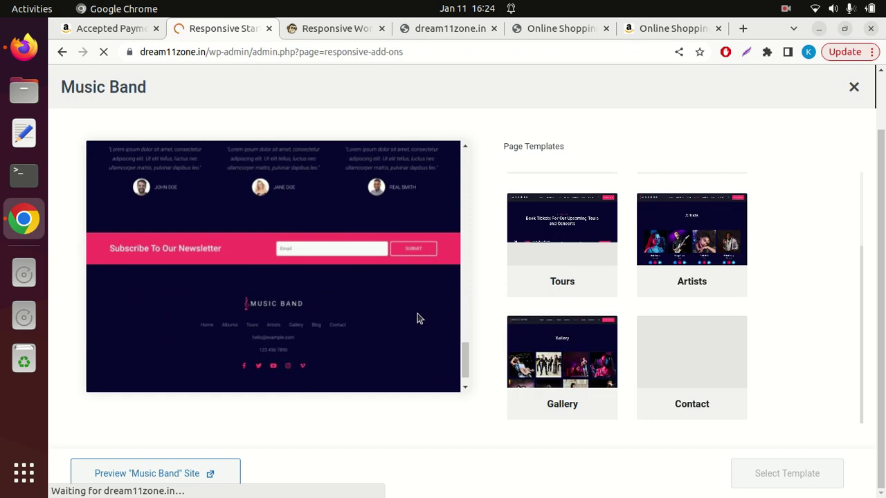
{"action": "scroll", "coordinate": [419, 333], "scroll_direction": "up", "scroll_amount": 2}
{"action": "scroll", "coordinate": [419, 333], "scroll_direction": "up", "scroll_amount": 8}
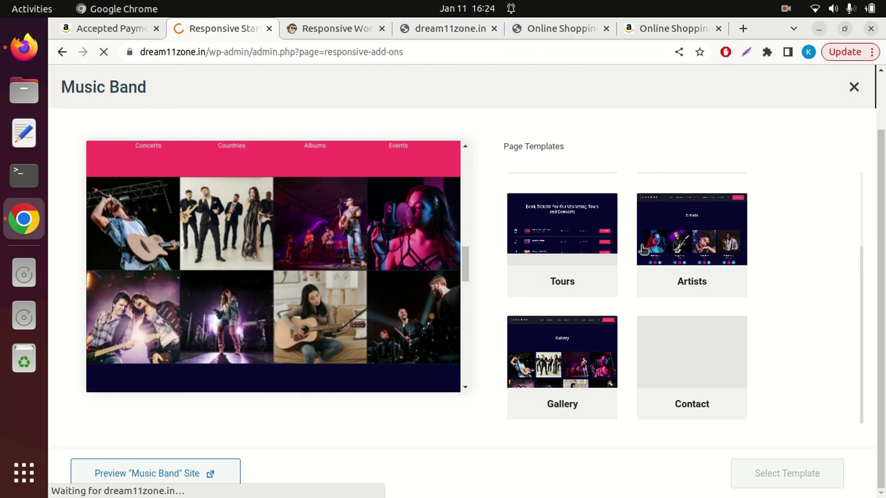
Check Music Band's page templates and select the Home page template.
{"action": "scroll", "coordinate": [587, 317], "scroll_direction": "up", "scroll_amount": 2}
{"action": "left_click", "coordinate": [565, 269]}
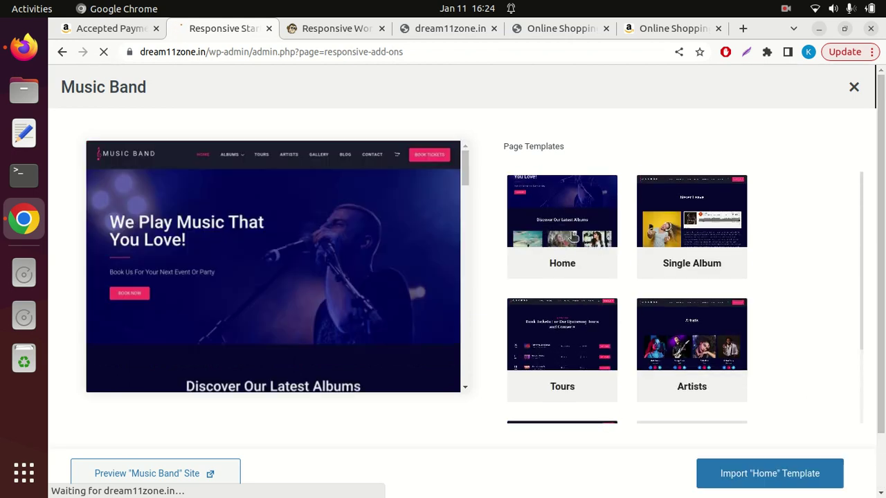
{"action": "scroll", "coordinate": [658, 258], "scroll_direction": "down", "scroll_amount": 2}
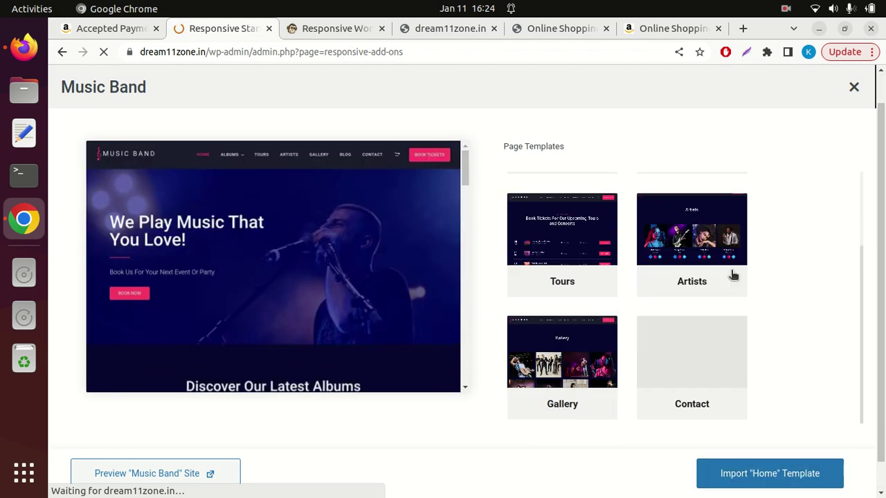
{"action": "scroll", "coordinate": [669, 322], "scroll_direction": "up", "scroll_amount": 2}
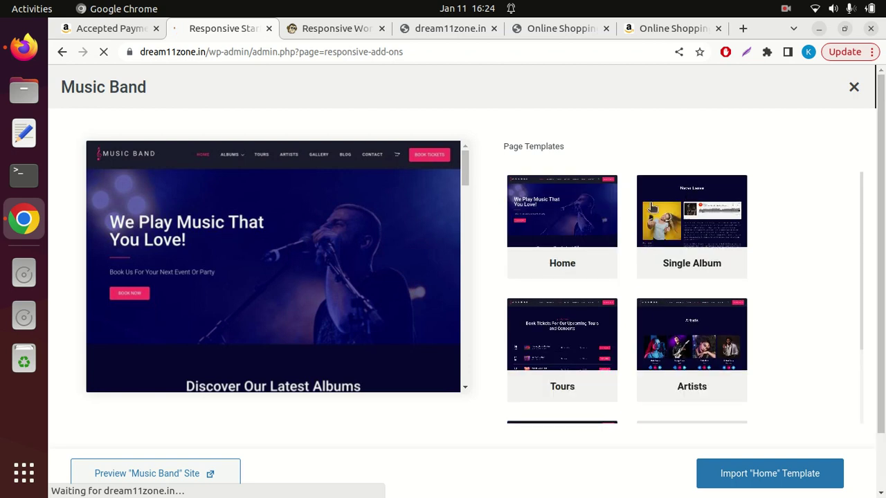
{"action": "left_click", "coordinate": [675, 204]}
{"action": "left_click", "coordinate": [583, 215]}
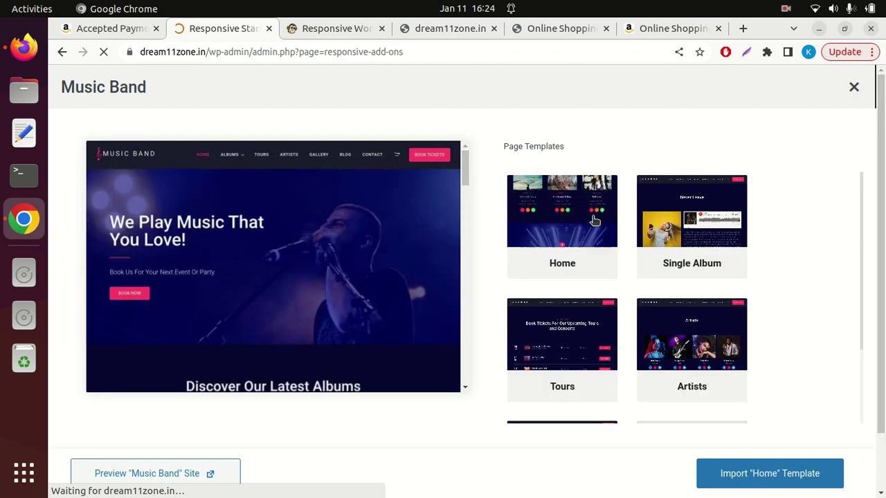
Import the Home page template of Music Band with the required plugins and content.
{"action": "scroll", "coordinate": [756, 238], "scroll_direction": "down", "scroll_amount": 3}
{"action": "scroll", "coordinate": [489, 268], "scroll_direction": "up", "scroll_amount": 2}
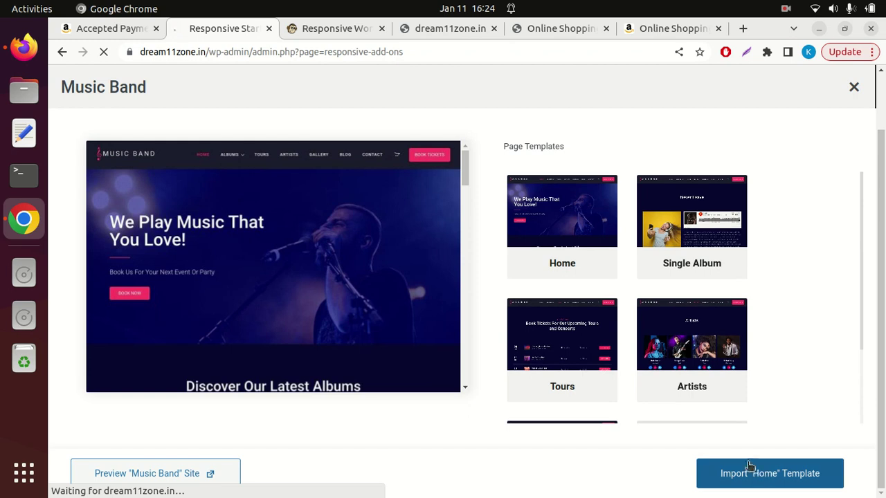
{"action": "left_click", "coordinate": [767, 467]}
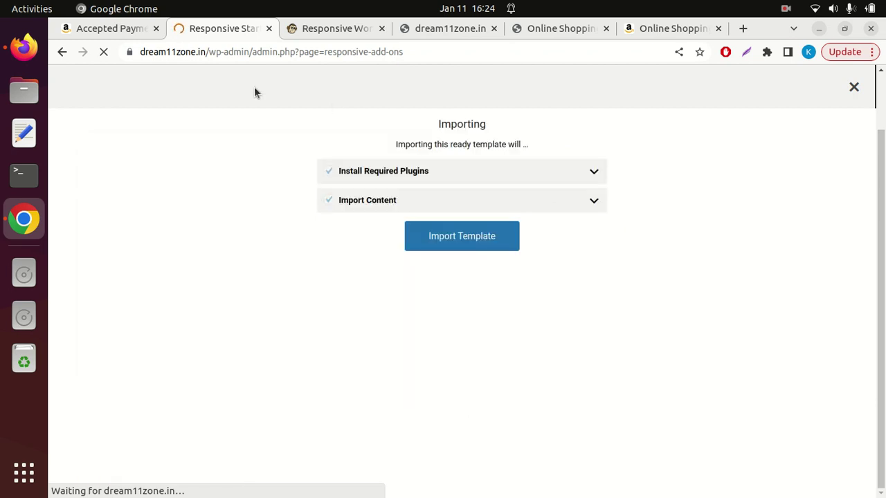
{"action": "left_click", "coordinate": [467, 237]}
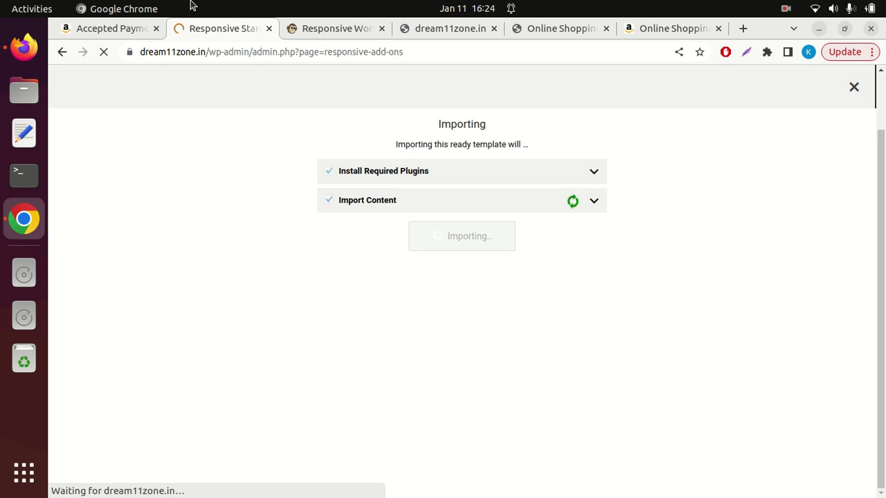
View the imported Home template page and compare it with the site's current front page.
{"action": "left_click_drag", "start_coordinate": [448, 34], "coordinate": [335, 31]}
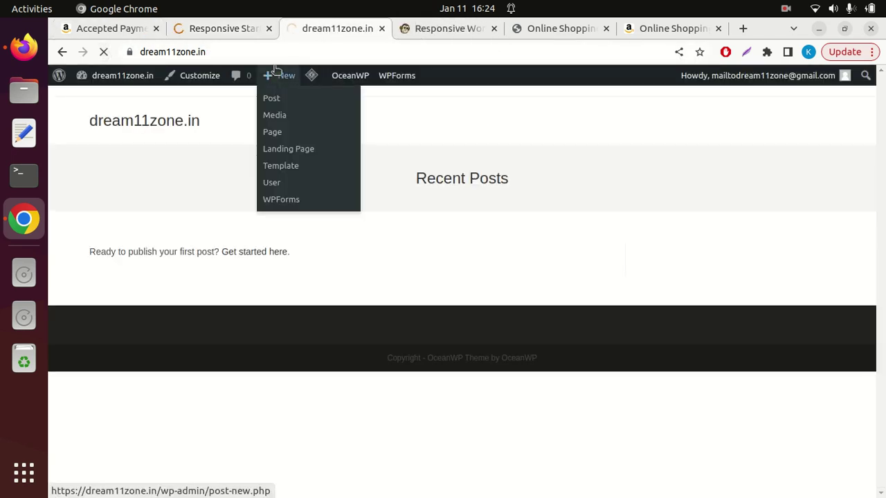
{"action": "left_click", "coordinate": [201, 28]}
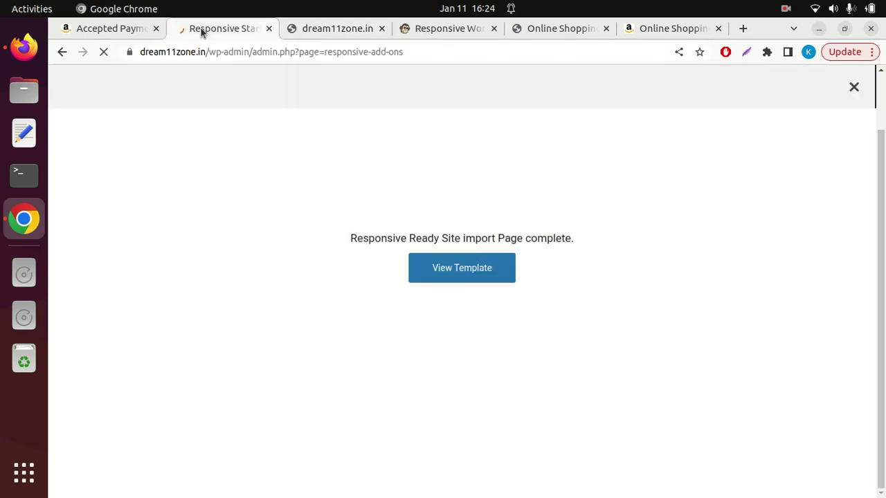
{"action": "left_click", "coordinate": [467, 275]}
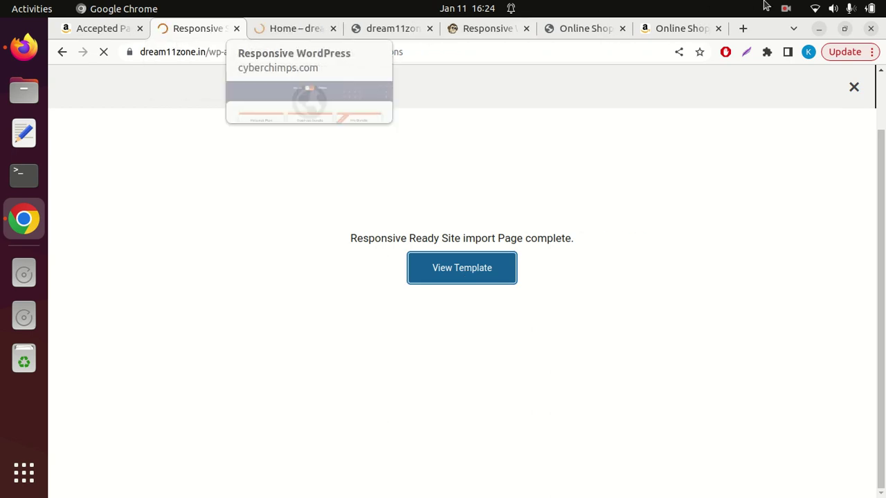
{"action": "left_click", "coordinate": [785, 8]}
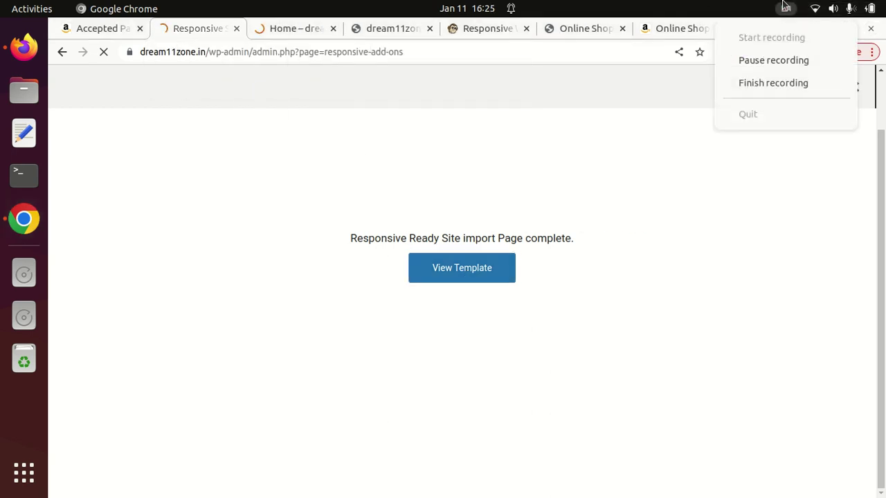
{"action": "left_click", "coordinate": [772, 61]}
{"action": "left_click", "coordinate": [260, 32]}
{"action": "scroll", "coordinate": [138, 211], "scroll_direction": "down", "scroll_amount": 5}
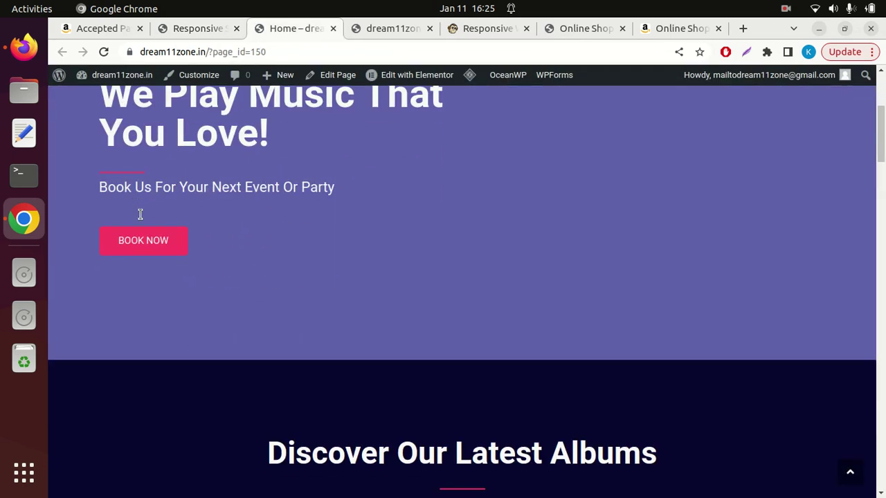
{"action": "scroll", "coordinate": [148, 225], "scroll_direction": "up", "scroll_amount": 5}
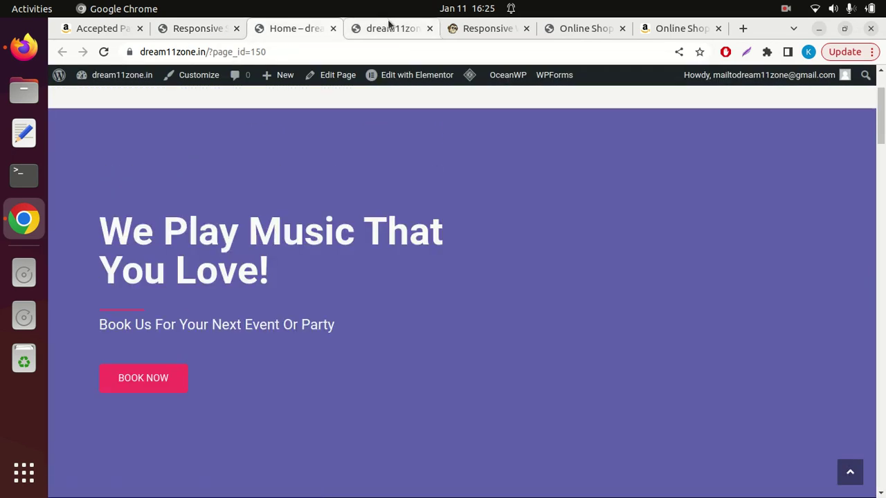
{"action": "left_click", "coordinate": [388, 27]}
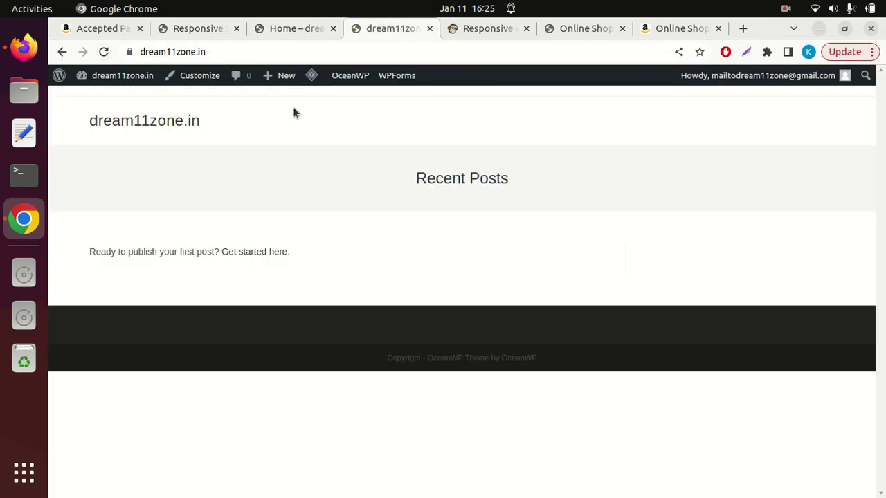
{"action": "left_click", "coordinate": [294, 28]}
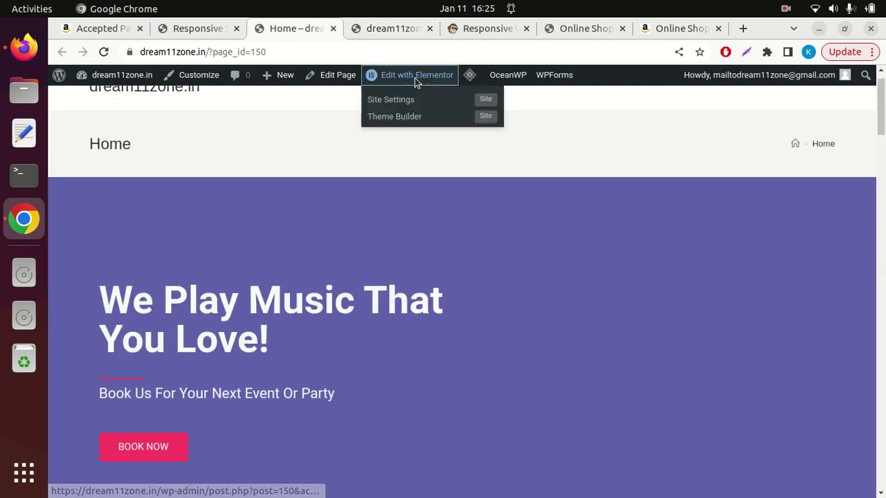
Edit the imported Home page with Elementor, replacing the main heading text with "Hai Hello", and publish it.
{"action": "left_click", "coordinate": [415, 76]}
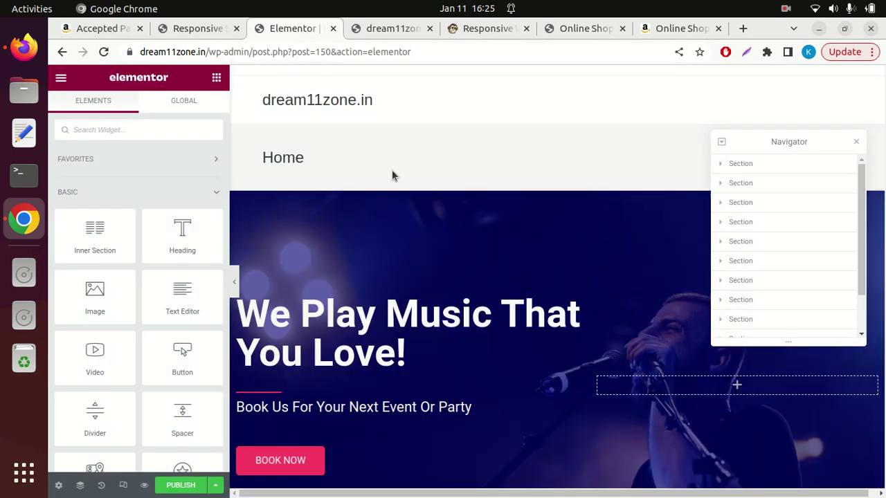
{"action": "scroll", "coordinate": [430, 282], "scroll_direction": "down", "scroll_amount": 2}
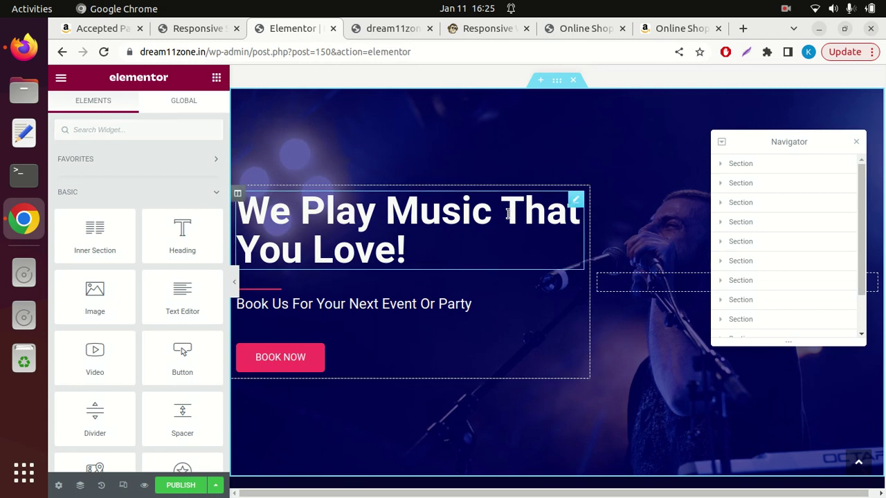
{"action": "left_click", "coordinate": [443, 211]}
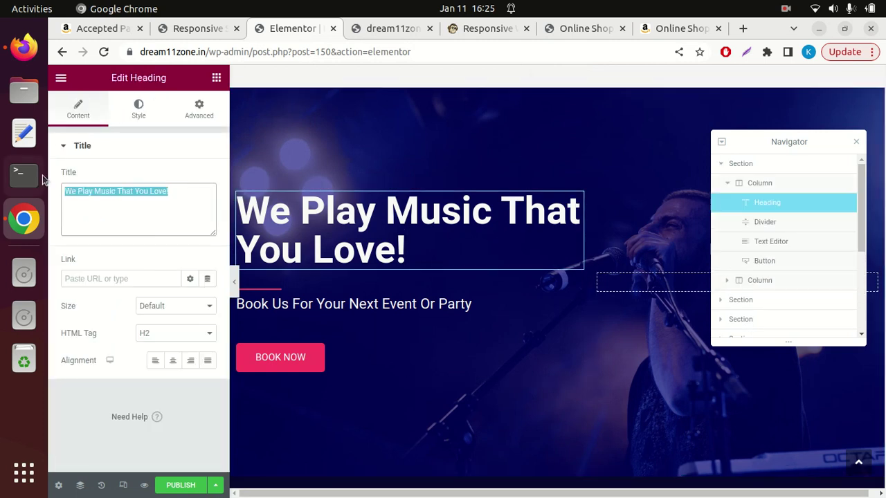
{"action": "type", "text": "dgh"}
{"action": "key", "text": "ctrl+a"}
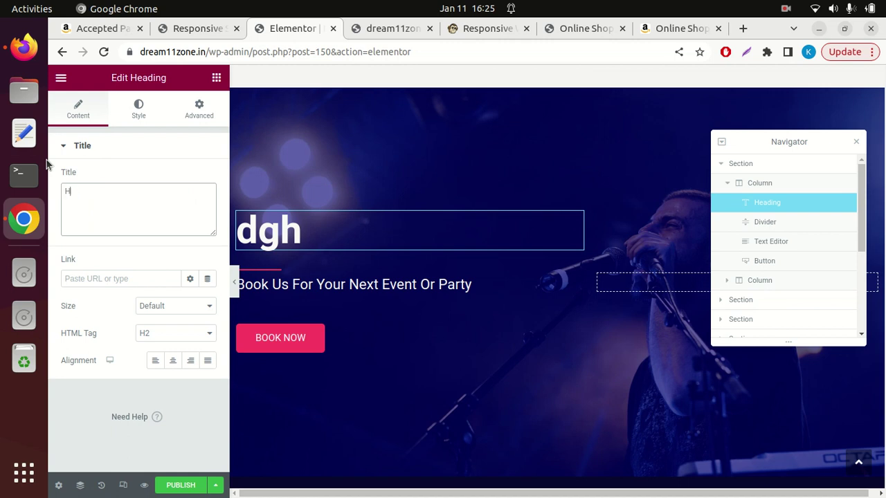
{"action": "type", "text": "Hai Hello"}
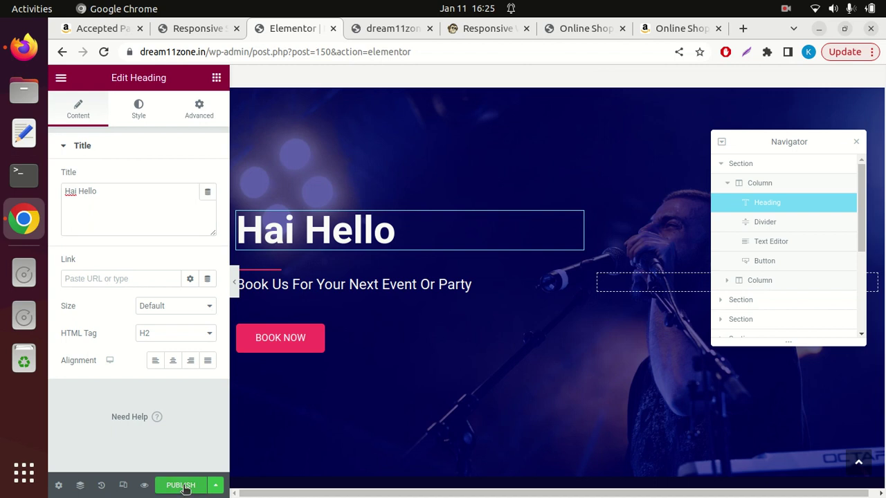
Find the Home page made with Elementor in the Pages list, view it, and compare it with the reloaded front page.
{"action": "left_click", "coordinate": [198, 28]}
{"action": "left_click", "coordinate": [60, 53]}
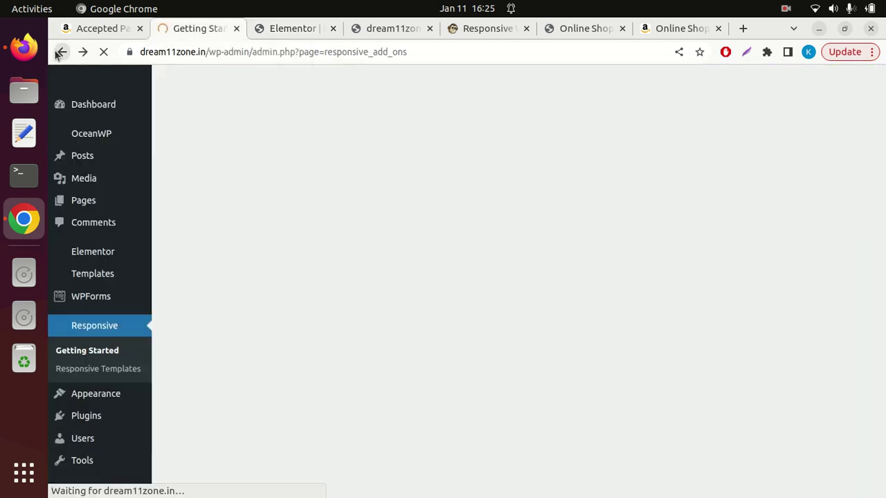
{"action": "scroll", "coordinate": [134, 275], "scroll_direction": "up", "scroll_amount": 1}
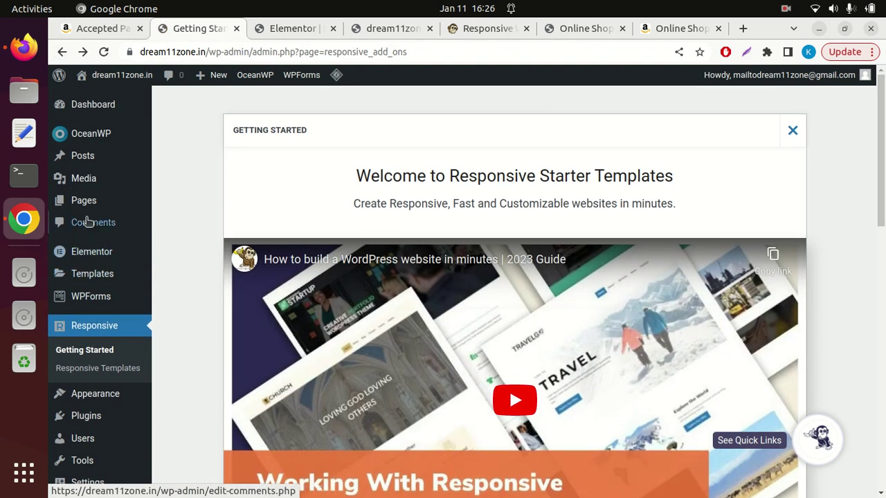
{"action": "mouse_move", "coordinate": [97, 204]}
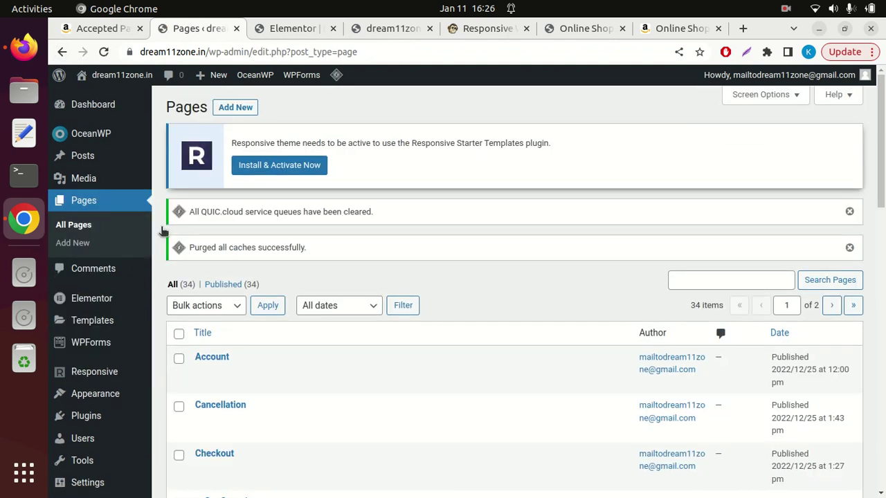
{"action": "scroll", "coordinate": [343, 280], "scroll_direction": "down", "scroll_amount": 5}
{"action": "scroll", "coordinate": [343, 280], "scroll_direction": "down", "scroll_amount": 13}
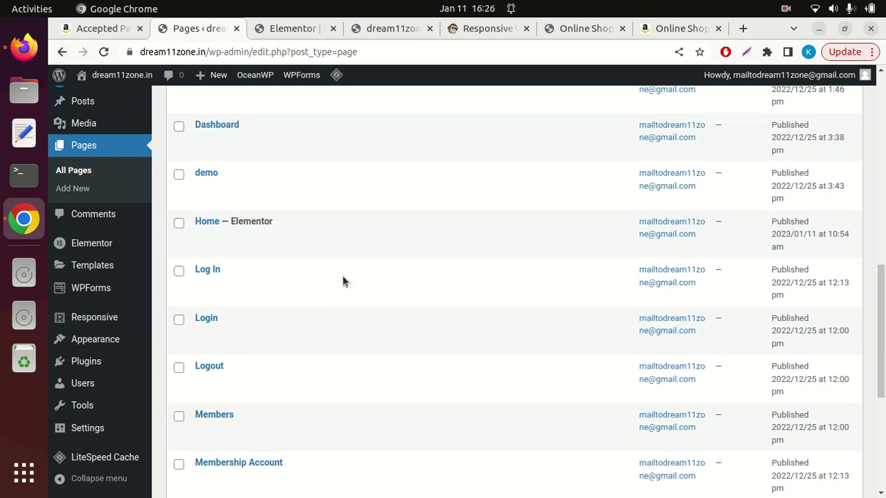
{"action": "scroll", "coordinate": [332, 317], "scroll_direction": "up", "scroll_amount": 2}
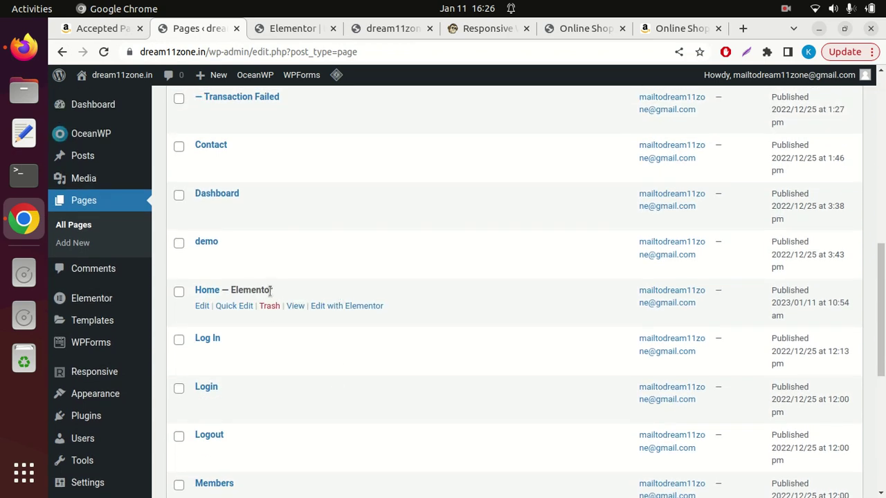
{"action": "middle_click", "coordinate": [295, 306]}
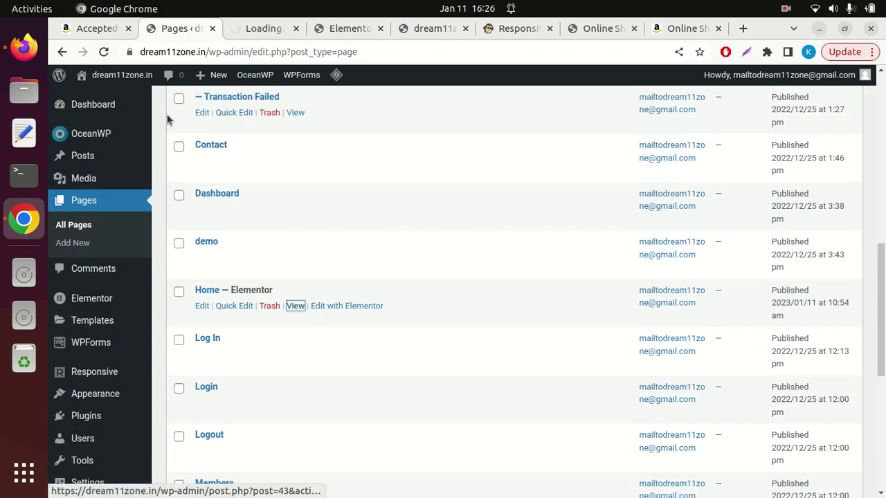
{"action": "left_click", "coordinate": [259, 32]}
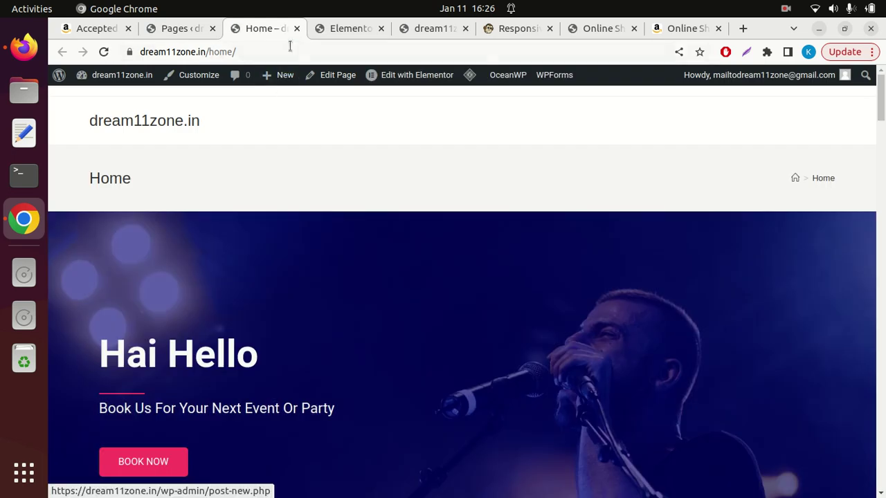
{"action": "left_click", "coordinate": [433, 30]}
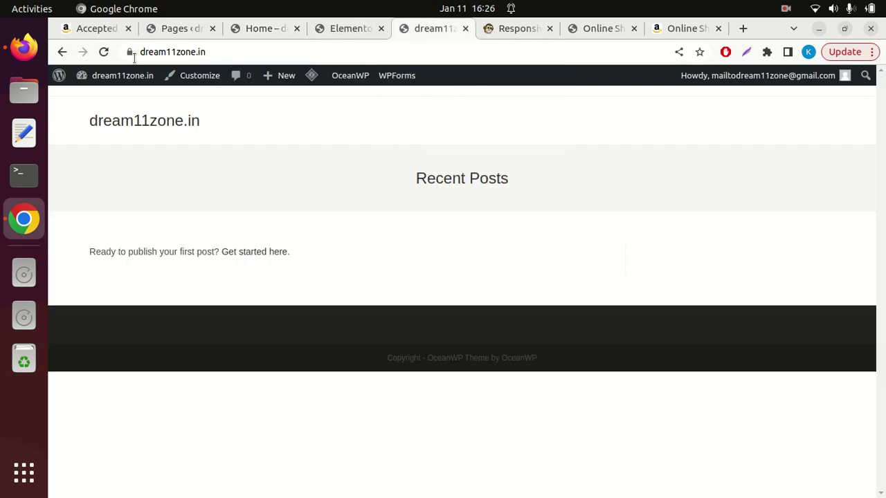
{"action": "left_click", "coordinate": [104, 52]}
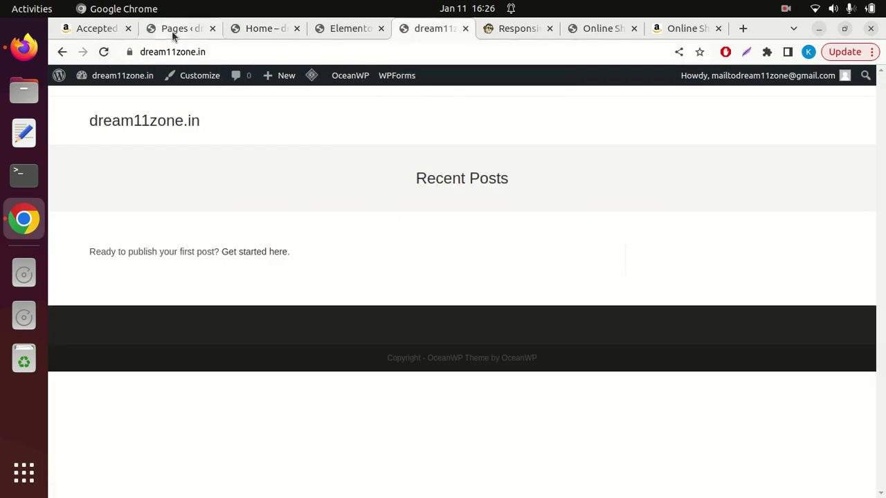
Look through the site's Writing Settings for a homepage option.
{"action": "left_click", "coordinate": [174, 31]}
{"action": "scroll", "coordinate": [162, 273], "scroll_direction": "down", "scroll_amount": 5}
{"action": "mouse_move", "coordinate": [113, 432]}
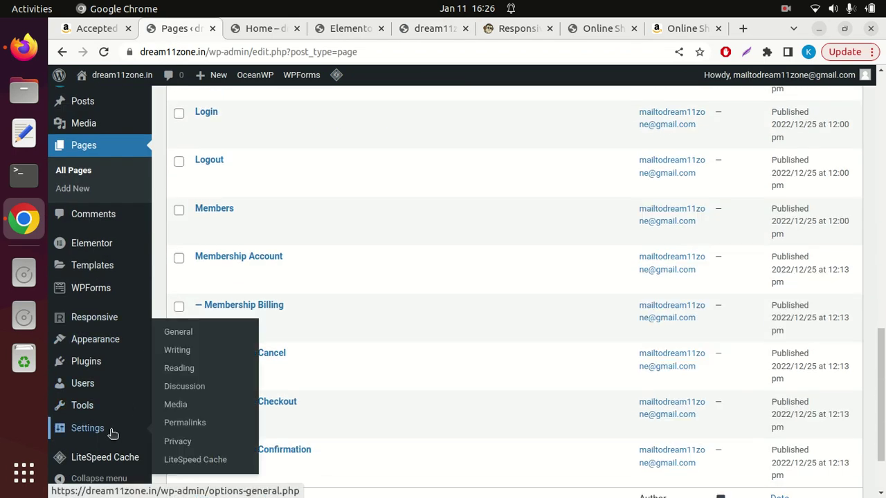
{"action": "left_click", "coordinate": [196, 351]}
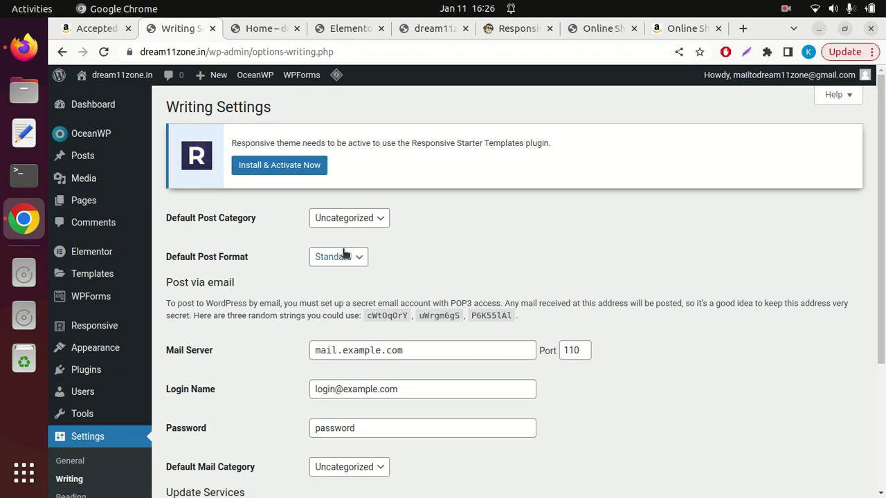
{"action": "scroll", "coordinate": [344, 273], "scroll_direction": "down", "scroll_amount": 3}
{"action": "scroll", "coordinate": [350, 273], "scroll_direction": "up", "scroll_amount": 1}
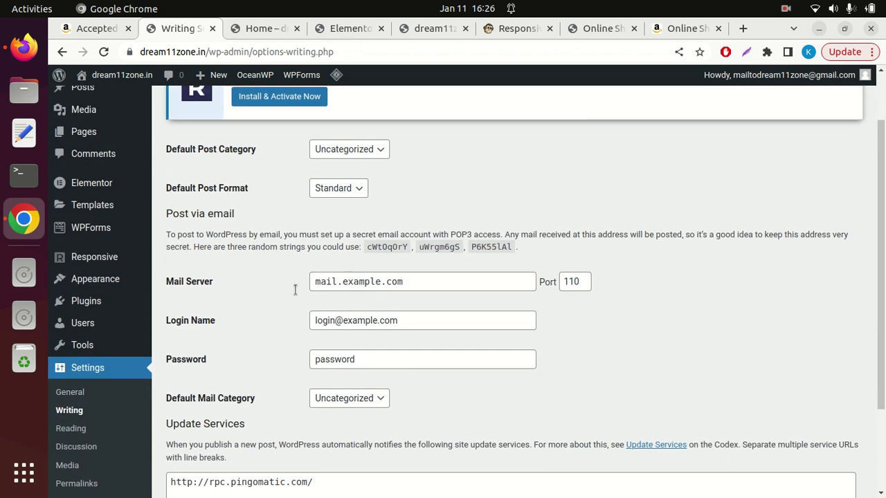
In the Reading Settings, make the homepage display a static page, choose Home as the homepage, and save the changes.
{"action": "left_click", "coordinate": [83, 431]}
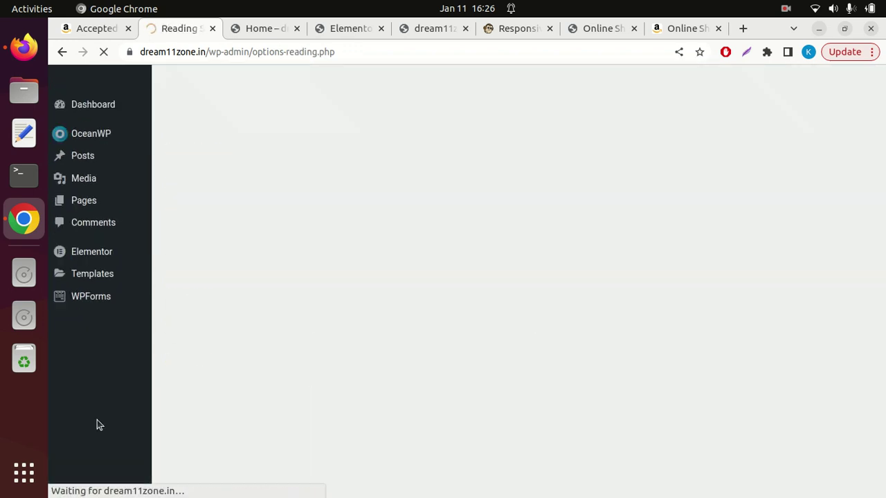
{"action": "left_click", "coordinate": [313, 237]}
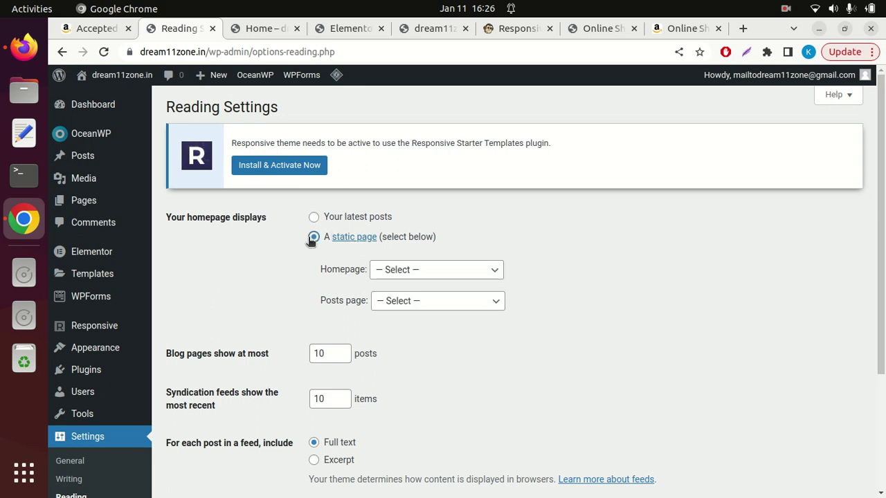
{"action": "left_click", "coordinate": [446, 269]}
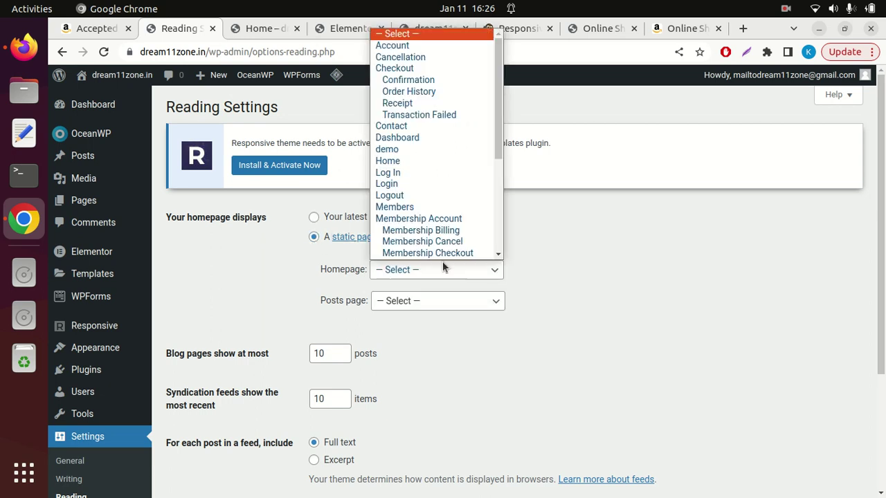
{"action": "left_click", "coordinate": [425, 164]}
{"action": "scroll", "coordinate": [443, 284], "scroll_direction": "down", "scroll_amount": 5}
{"action": "left_click", "coordinate": [191, 415]}
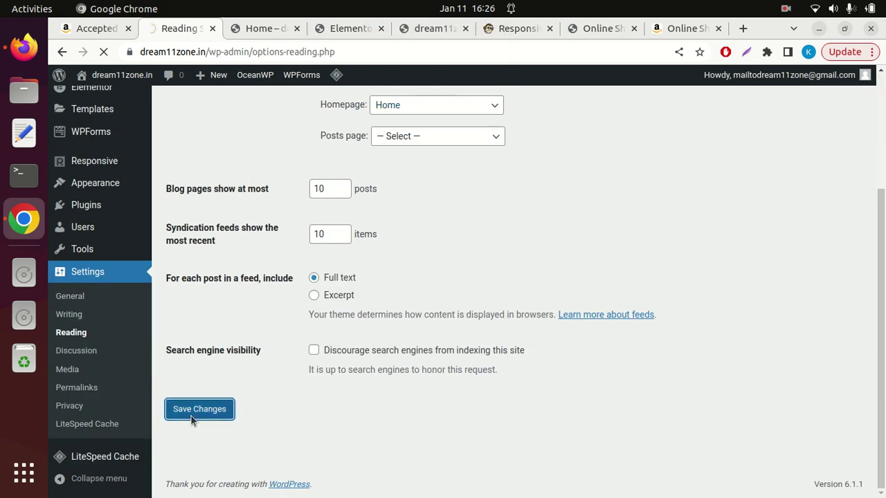
Check the site's front page and purge all LiteSpeed caches.
{"action": "left_click", "coordinate": [426, 29]}
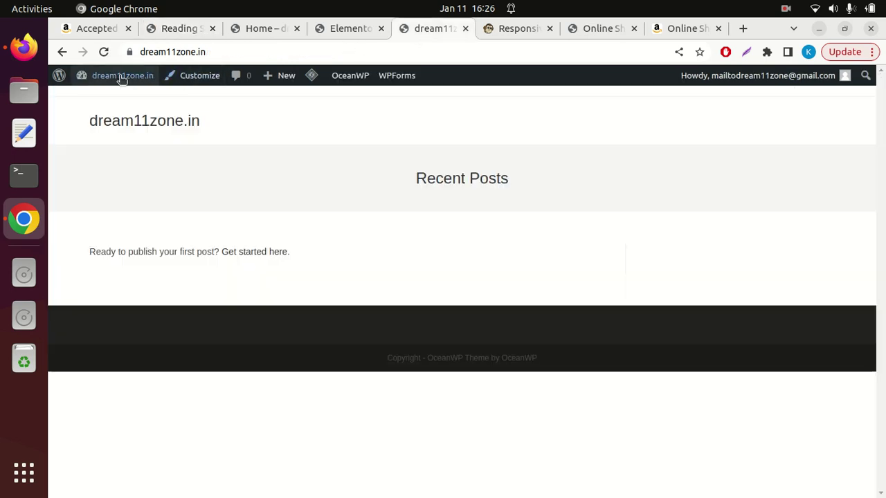
{"action": "left_click", "coordinate": [186, 29]}
{"action": "mouse_move", "coordinate": [333, 75]}
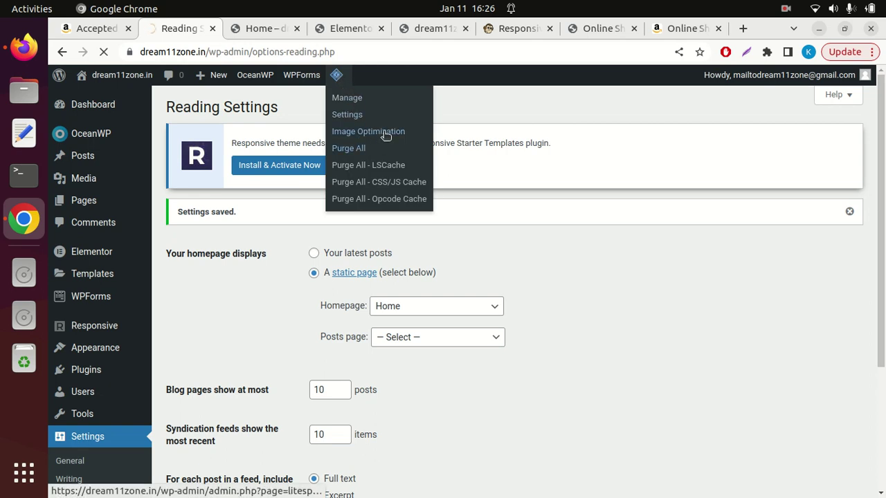
Reload the site's front page and look through the new homepage's sections down to the photo gallery.
{"action": "left_click", "coordinate": [425, 29]}
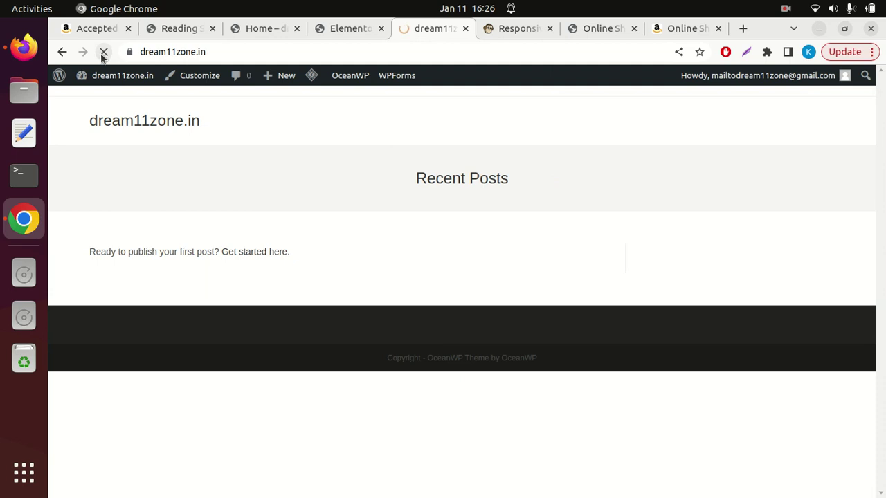
{"action": "scroll", "coordinate": [436, 221], "scroll_direction": "down", "scroll_amount": 6}
{"action": "scroll", "coordinate": [438, 239], "scroll_direction": "up", "scroll_amount": 6}
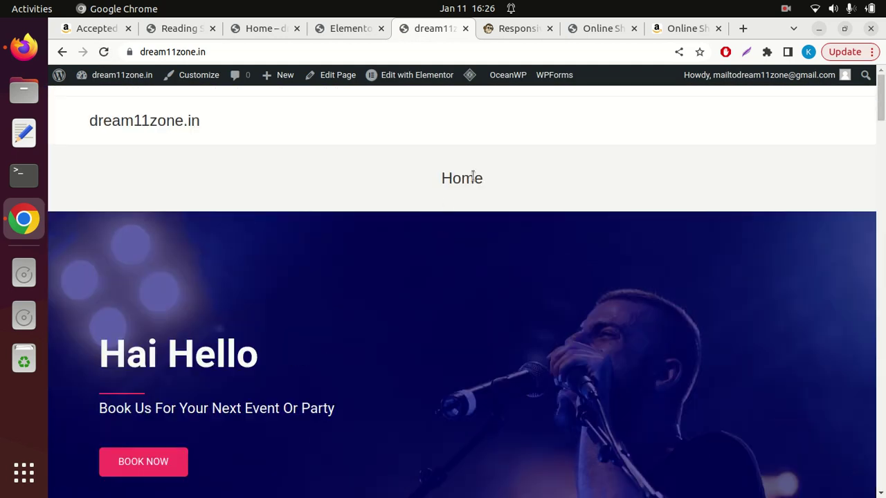
{"action": "scroll", "coordinate": [470, 285], "scroll_direction": "down", "scroll_amount": 4}
{"action": "scroll", "coordinate": [471, 285], "scroll_direction": "down", "scroll_amount": 12}
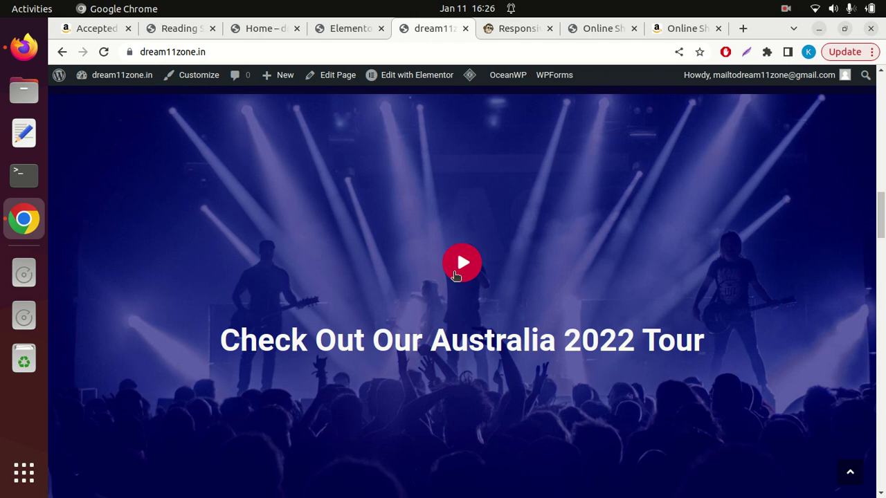
{"action": "scroll", "coordinate": [459, 312], "scroll_direction": "down", "scroll_amount": 6}
{"action": "scroll", "coordinate": [460, 312], "scroll_direction": "down", "scroll_amount": 3}
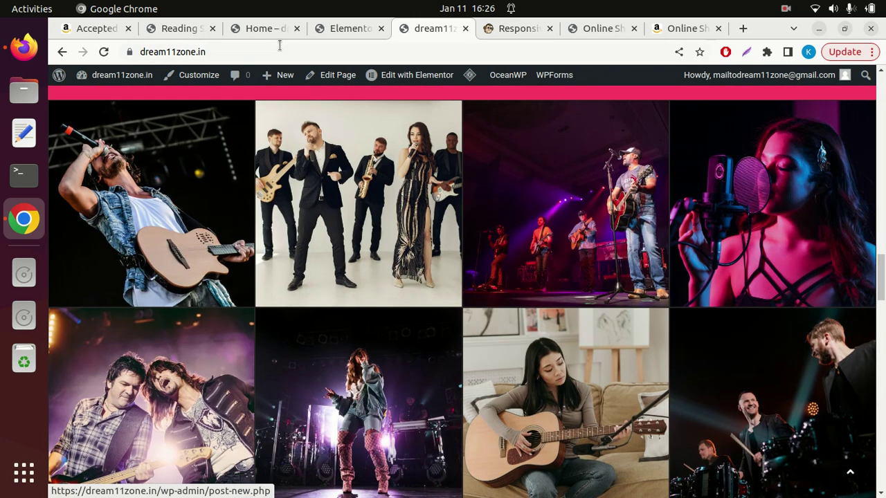
Compare the Elementor editor with the top of the site's front page and the Home page.
{"action": "left_click", "coordinate": [338, 29]}
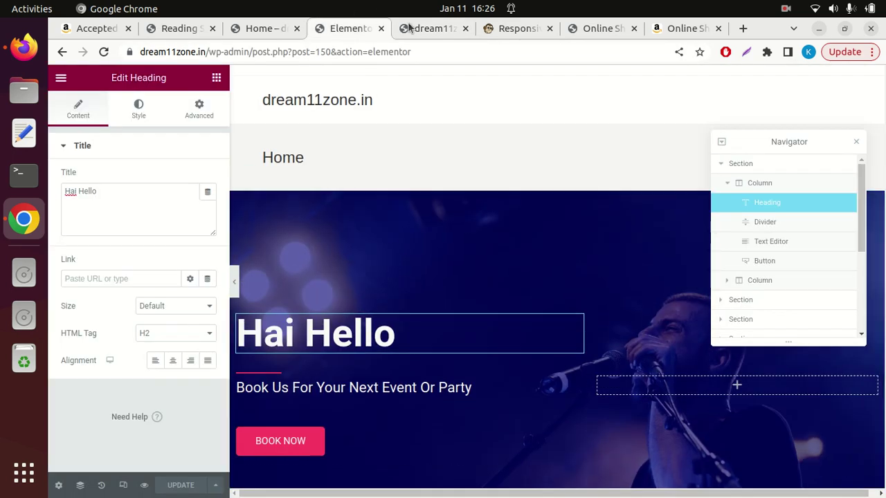
{"action": "left_click", "coordinate": [435, 28]}
{"action": "scroll", "coordinate": [432, 218], "scroll_direction": "up", "scroll_amount": 5}
{"action": "left_click_drag", "start_coordinate": [881, 236], "coordinate": [881, 90]}
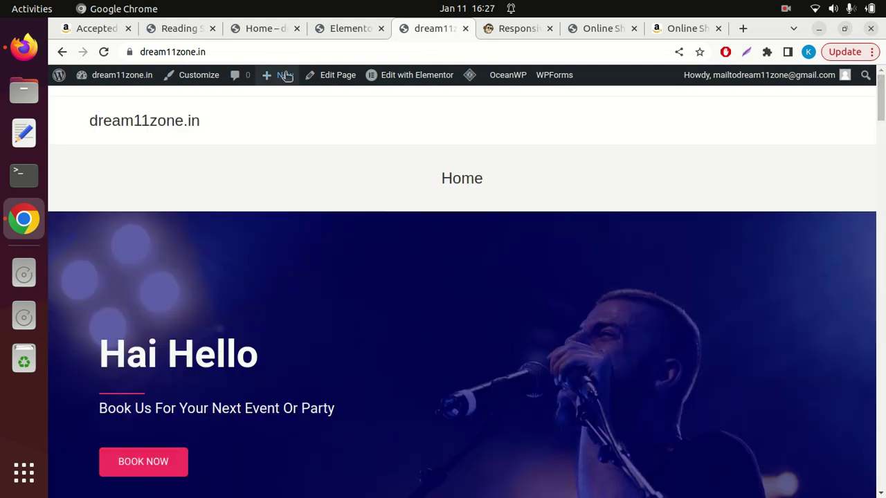
{"action": "left_click", "coordinate": [263, 32]}
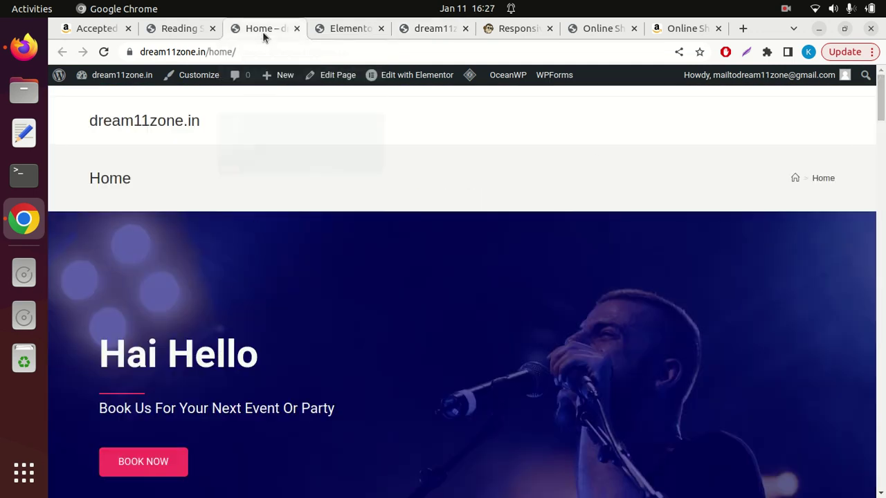
Open the theme customizer from the site's Reading Settings page.
{"action": "left_click", "coordinate": [178, 28]}
{"action": "mouse_move", "coordinate": [115, 346]}
{"action": "left_click", "coordinate": [180, 372]}
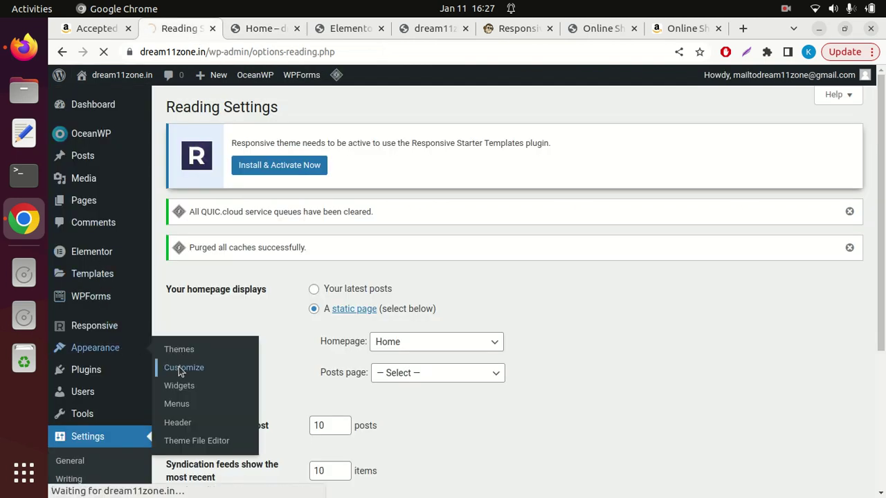
In Elementor, delete the Hai Hello hero section and update the page.
{"action": "left_click", "coordinate": [345, 31]}
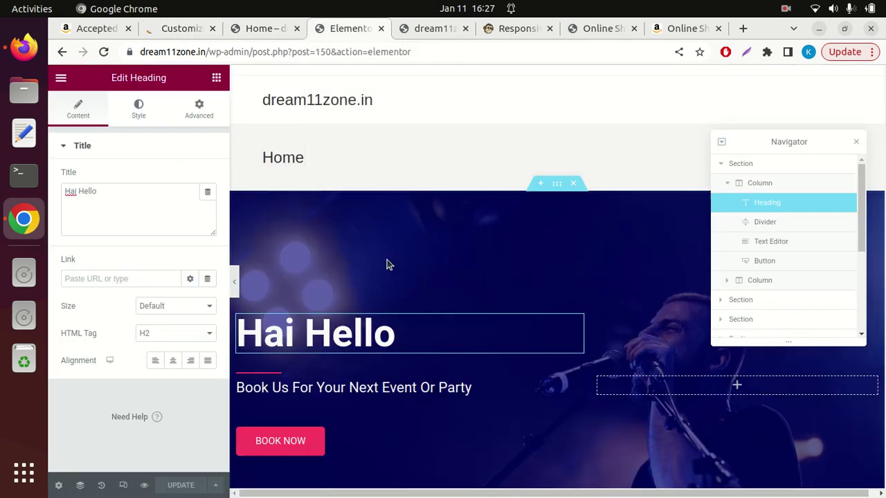
{"action": "left_click", "coordinate": [573, 185]}
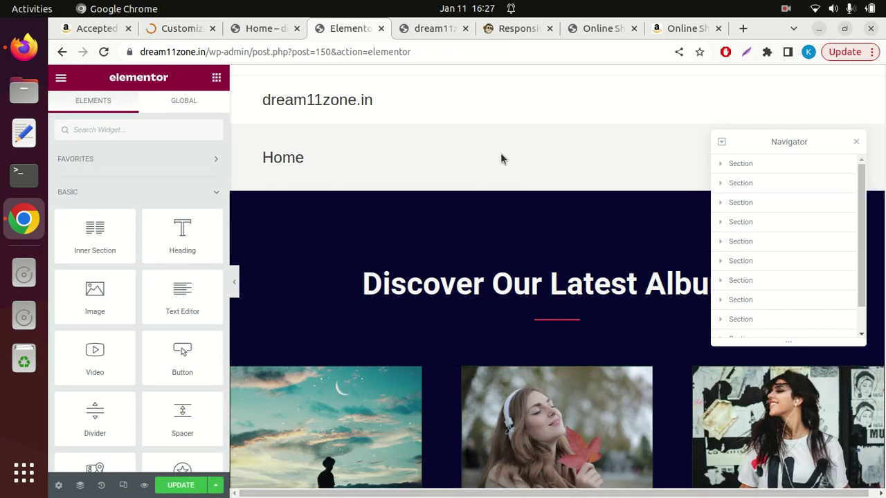
{"action": "left_click", "coordinate": [180, 485]}
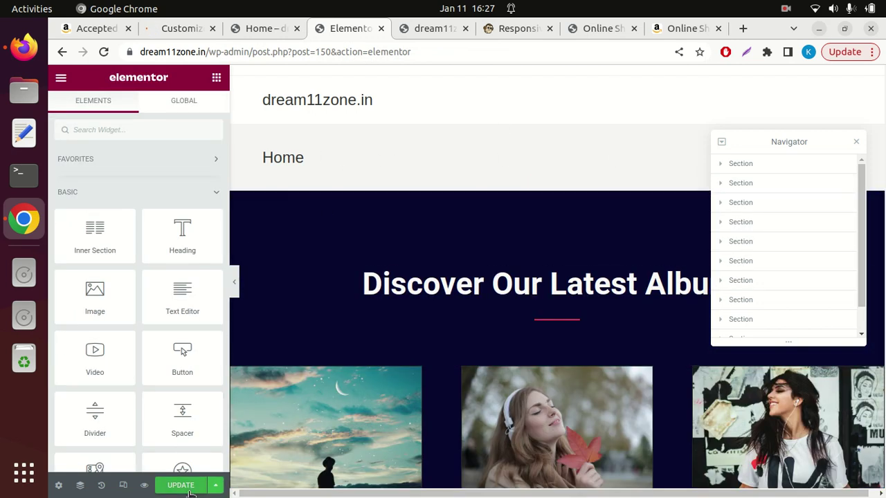
Reload the site's front page and look through the album and concert video sections.
{"action": "left_click", "coordinate": [425, 29]}
{"action": "left_click", "coordinate": [103, 52]}
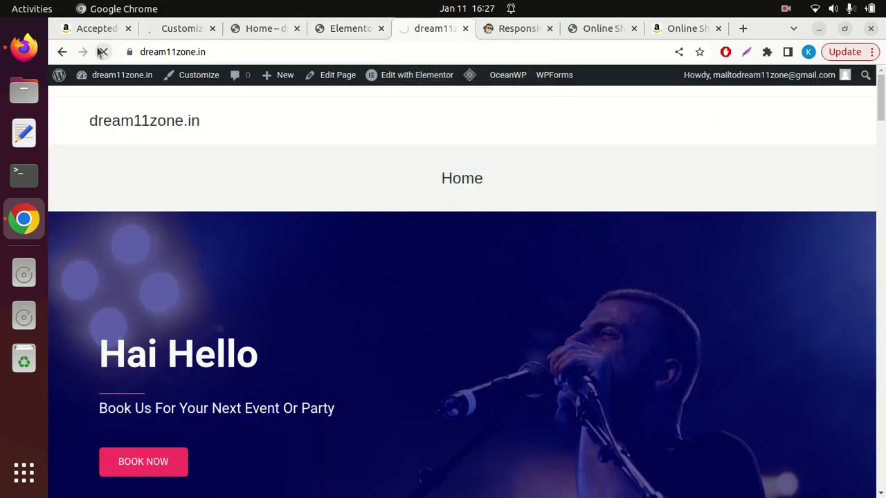
{"action": "scroll", "coordinate": [551, 283], "scroll_direction": "down", "scroll_amount": 5}
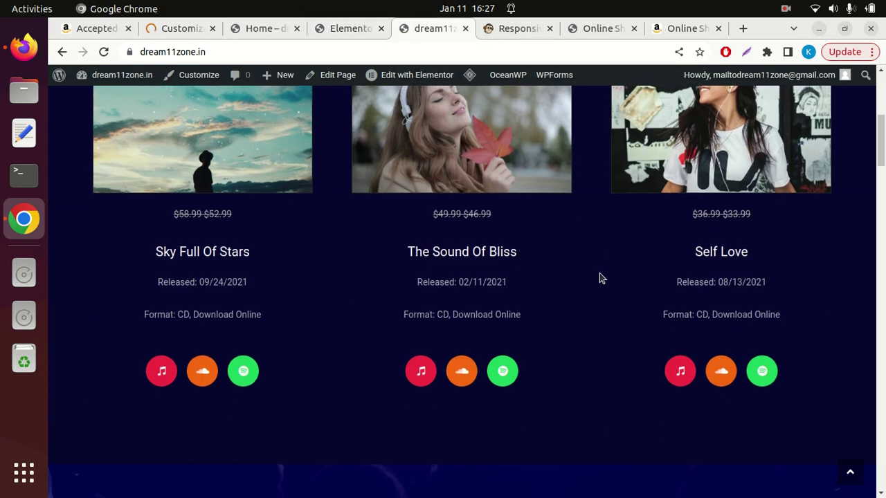
{"action": "scroll", "coordinate": [601, 277], "scroll_direction": "up", "scroll_amount": 5}
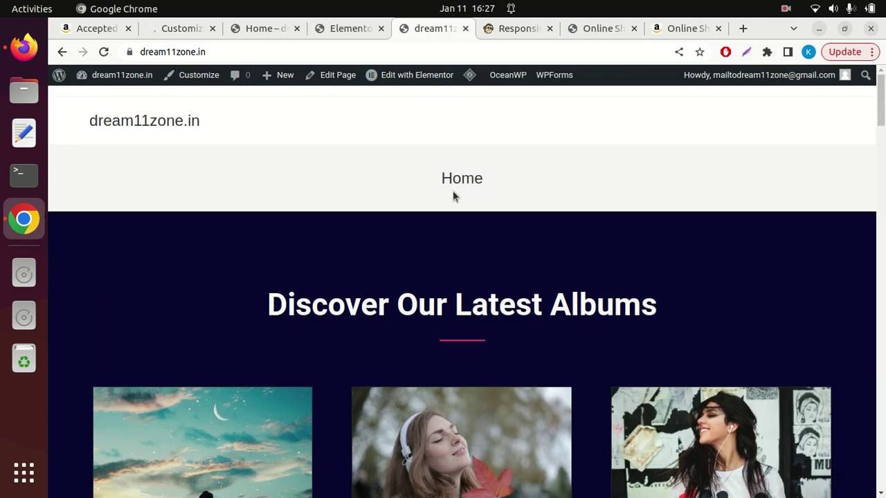
{"action": "left_click", "coordinate": [181, 33]}
{"action": "left_click", "coordinate": [435, 29]}
{"action": "scroll", "coordinate": [504, 249], "scroll_direction": "down", "scroll_amount": 6}
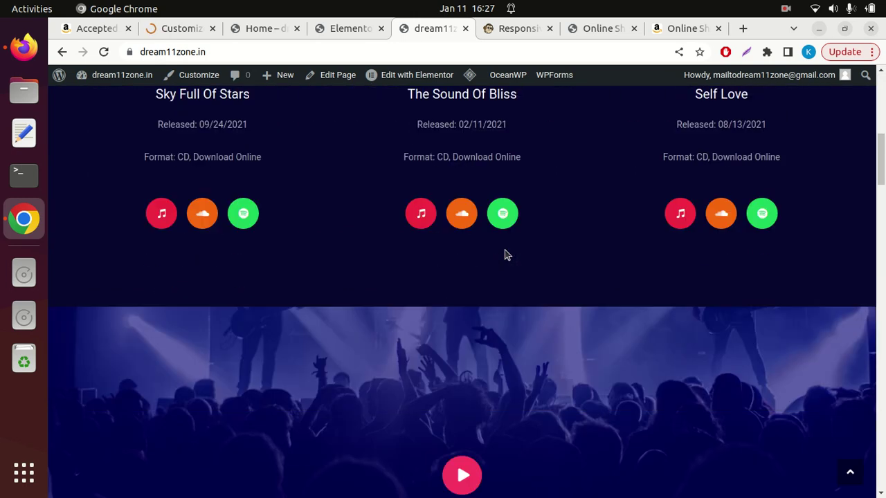
{"action": "scroll", "coordinate": [504, 254], "scroll_direction": "up", "scroll_amount": 4}
{"action": "scroll", "coordinate": [342, 309], "scroll_direction": "down", "scroll_amount": 8}
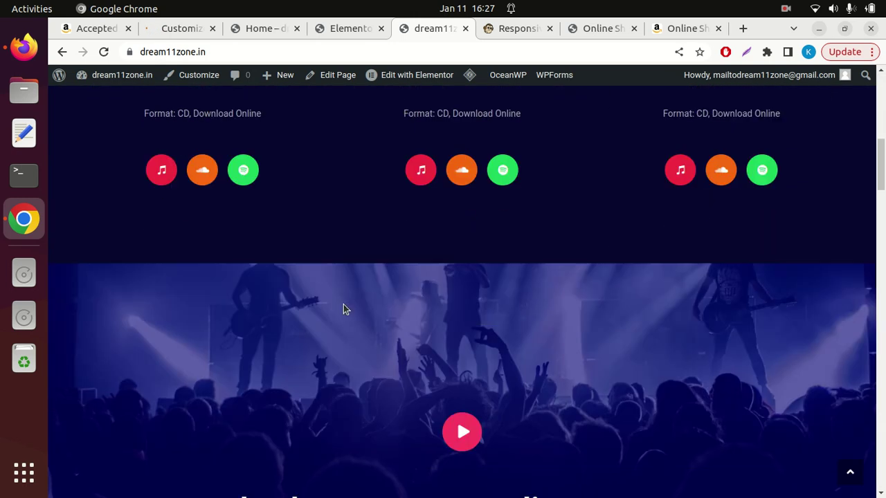
{"action": "scroll", "coordinate": [344, 311], "scroll_direction": "up", "scroll_amount": 10}
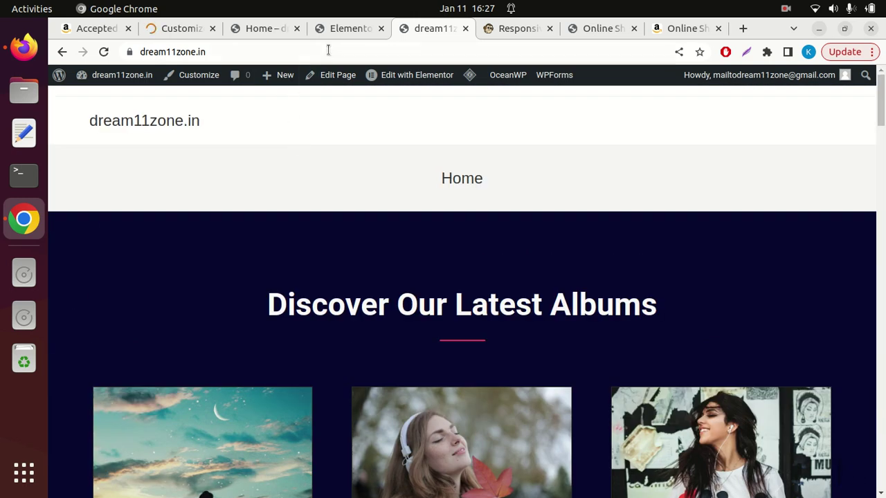
Try to insert an About Company block from Elementor's template library above the Discover Our Latest Albums section.
{"action": "left_click", "coordinate": [333, 31]}
{"action": "scroll", "coordinate": [469, 269], "scroll_direction": "down", "scroll_amount": 1}
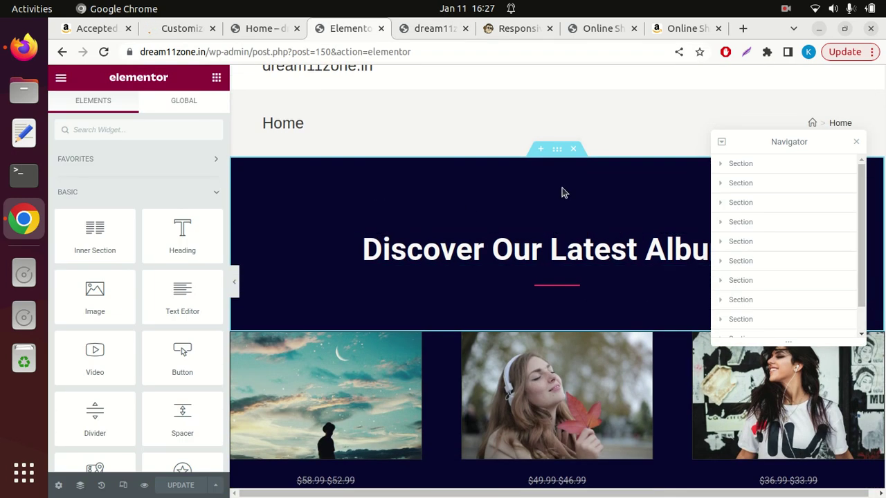
{"action": "left_click", "coordinate": [539, 146]}
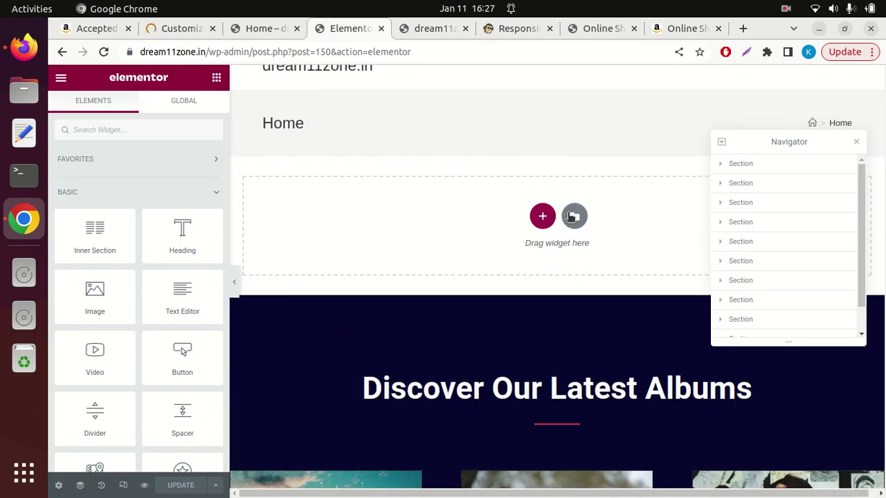
{"action": "left_click", "coordinate": [574, 217]}
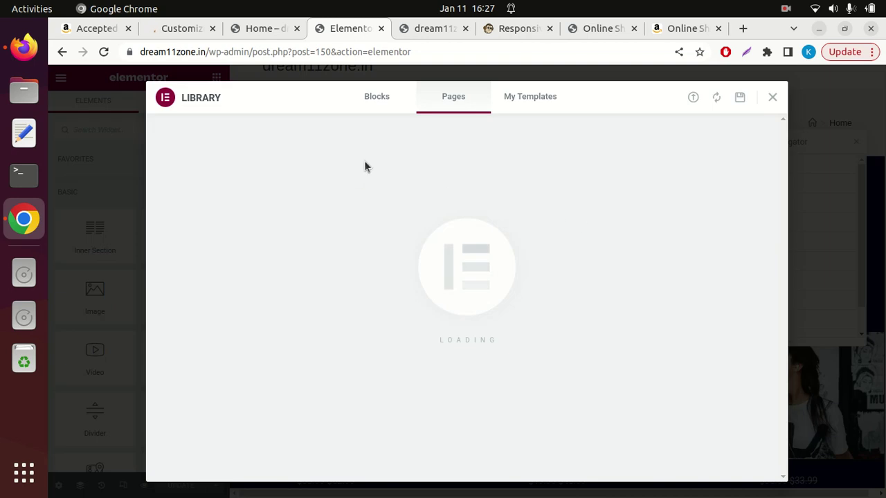
{"action": "left_click", "coordinate": [379, 96]}
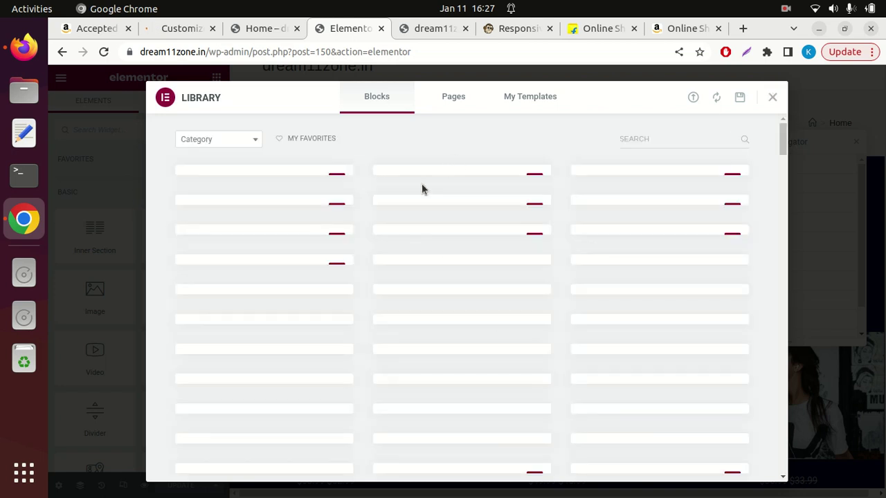
{"action": "left_click", "coordinate": [254, 137]}
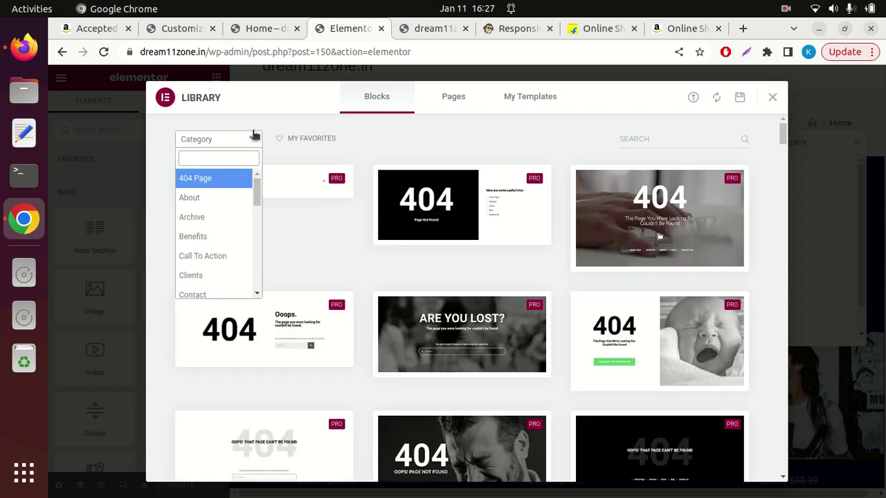
{"action": "left_click", "coordinate": [280, 125]}
{"action": "scroll", "coordinate": [552, 234], "scroll_direction": "down", "scroll_amount": 7}
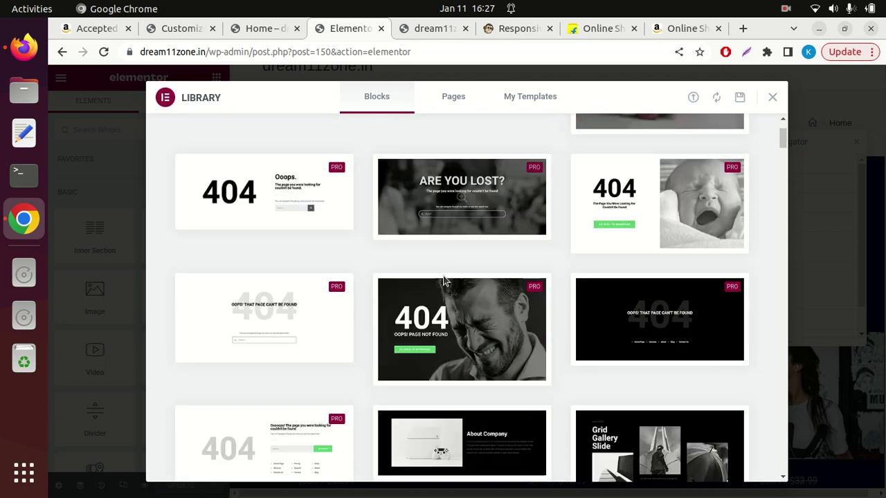
{"action": "scroll", "coordinate": [440, 279], "scroll_direction": "down", "scroll_amount": 1}
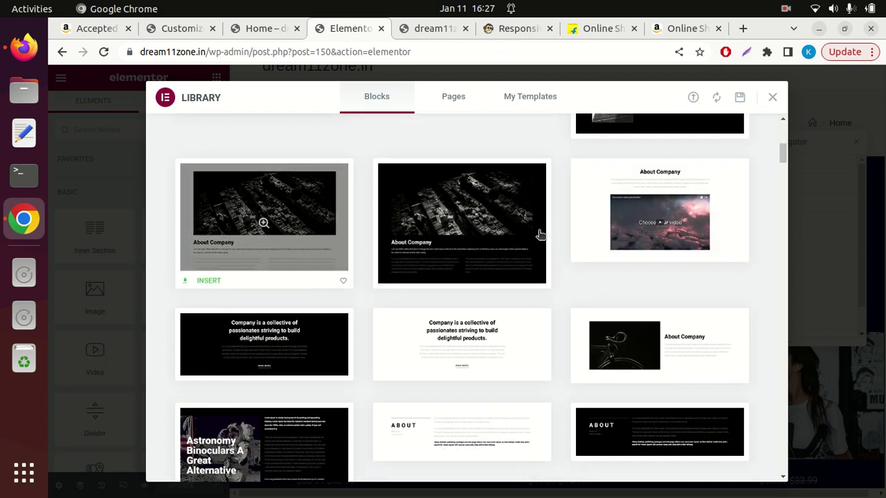
{"action": "left_click", "coordinate": [296, 212]}
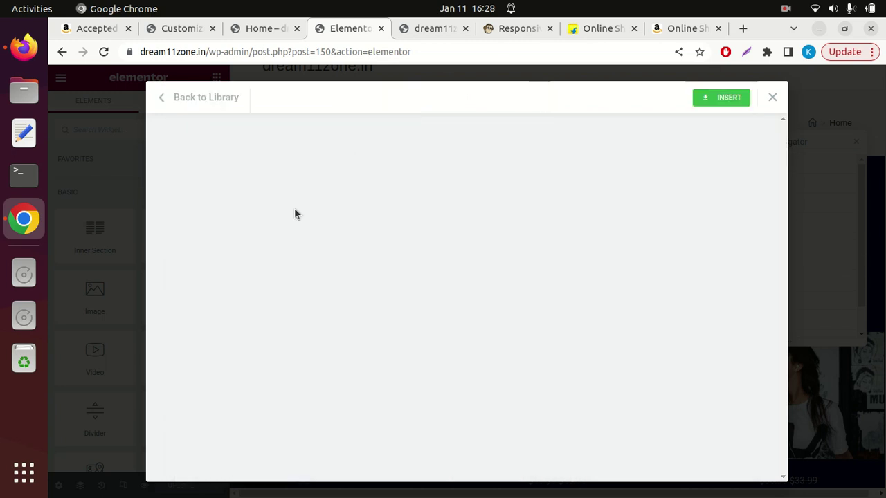
{"action": "left_click", "coordinate": [725, 97]}
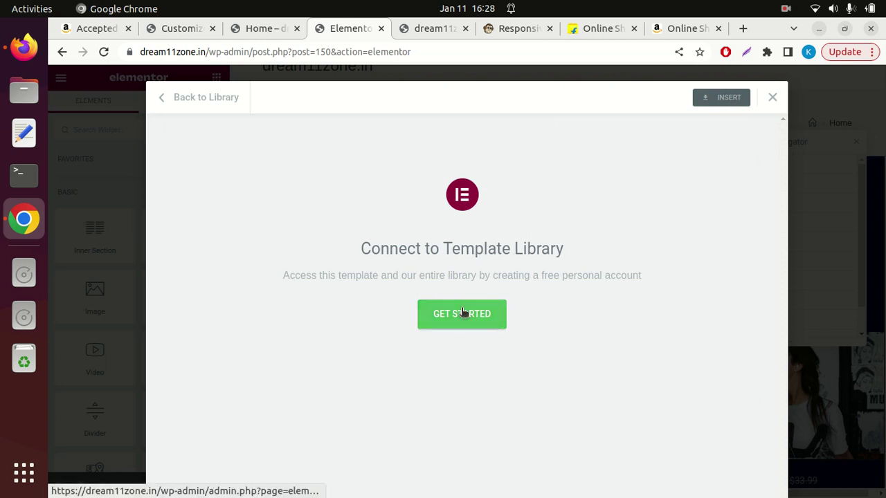
{"action": "left_click", "coordinate": [773, 97]}
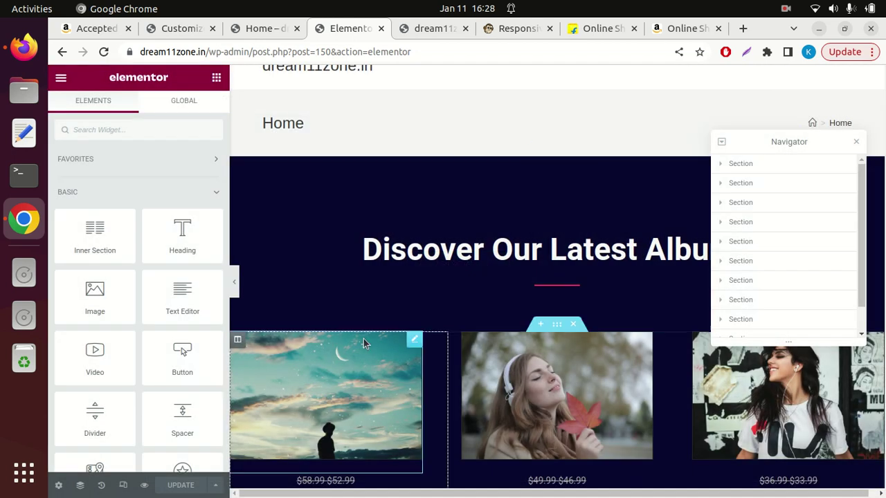
Change the Discover Our Latest Albums section's background color to orange-brown #C37215.
{"action": "scroll", "coordinate": [319, 305], "scroll_direction": "up", "scroll_amount": 1}
{"action": "scroll", "coordinate": [429, 294], "scroll_direction": "down", "scroll_amount": 3}
{"action": "scroll", "coordinate": [315, 191], "scroll_direction": "up", "scroll_amount": 2}
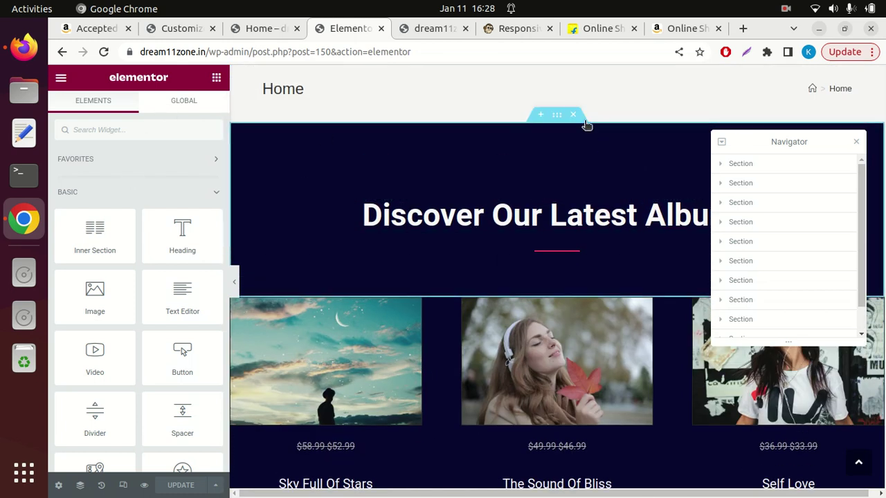
{"action": "left_click", "coordinate": [554, 116]}
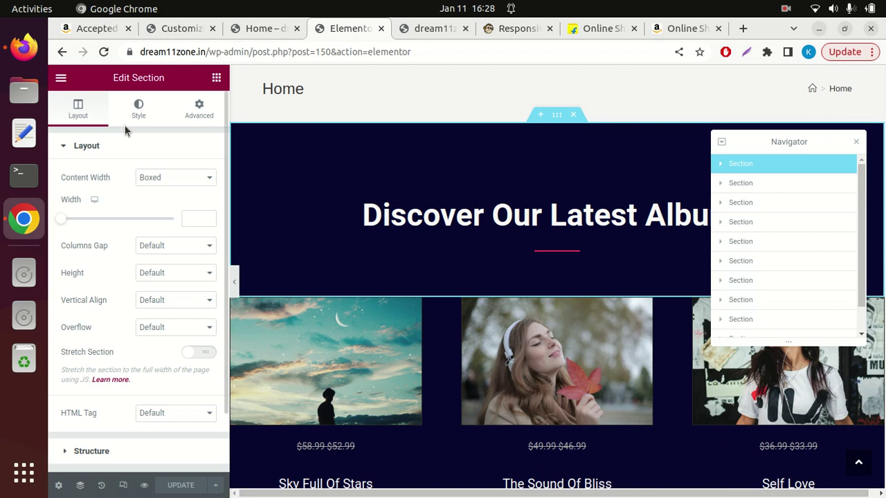
{"action": "left_click", "coordinate": [139, 111]}
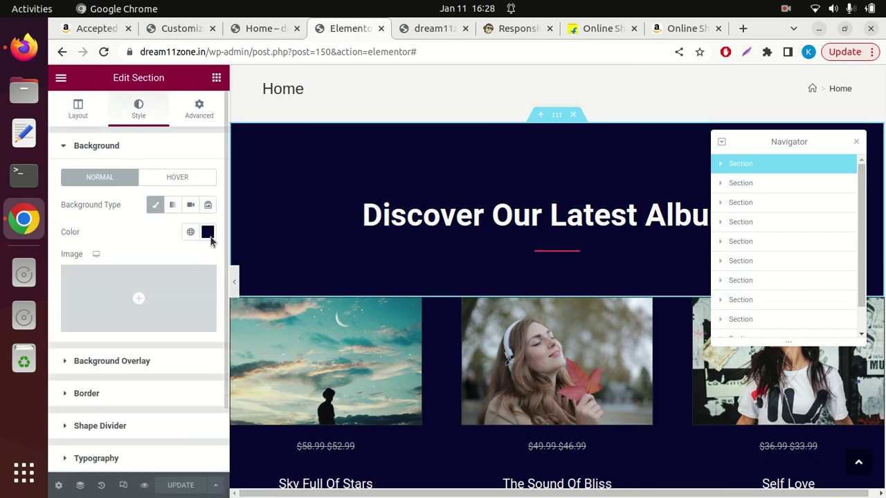
{"action": "left_click", "coordinate": [208, 232]}
{"action": "left_click", "coordinate": [244, 339]}
{"action": "left_click", "coordinate": [254, 314]}
{"action": "left_click_drag", "start_coordinate": [160, 399], "coordinate": [154, 399]}
{"action": "mouse_move", "coordinate": [198, 312]}
{"action": "left_mouse_down"}
{"action": "mouse_move", "coordinate": [263, 299]}
{"action": "mouse_move", "coordinate": [269, 280]}
{"action": "left_mouse_up"}
{"action": "left_click", "coordinate": [175, 297]}
{"action": "mouse_move", "coordinate": [200, 351]}
{"action": "left_mouse_down"}
{"action": "mouse_move", "coordinate": [229, 326]}
{"action": "mouse_move", "coordinate": [254, 335]}
{"action": "mouse_move", "coordinate": [273, 306]}
{"action": "left_mouse_up"}
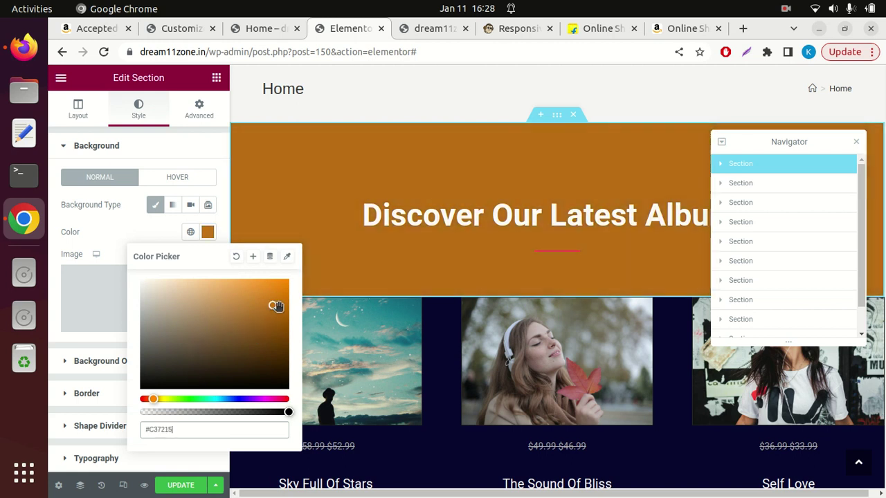
Look at the media library for the Sky Full Of Stars album image and close it without replacing the image.
{"action": "scroll", "coordinate": [360, 267], "scroll_direction": "down", "scroll_amount": 3}
{"action": "left_click", "coordinate": [360, 266]}
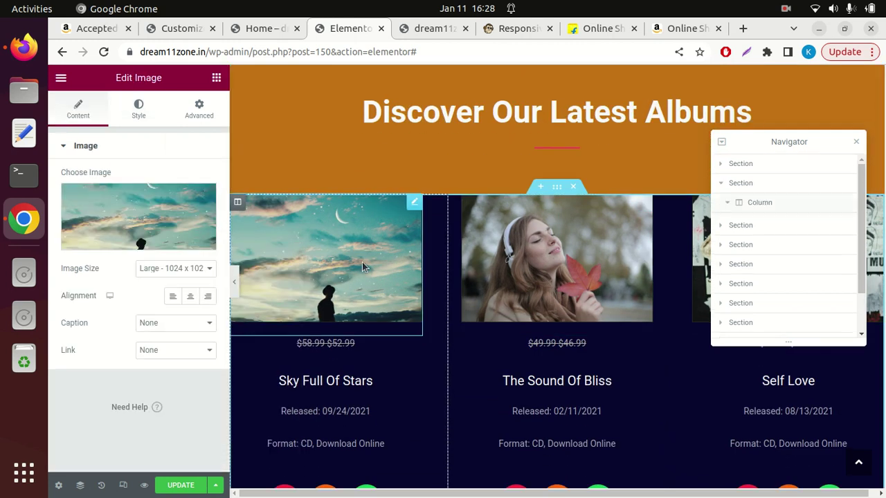
{"action": "left_click", "coordinate": [151, 249]}
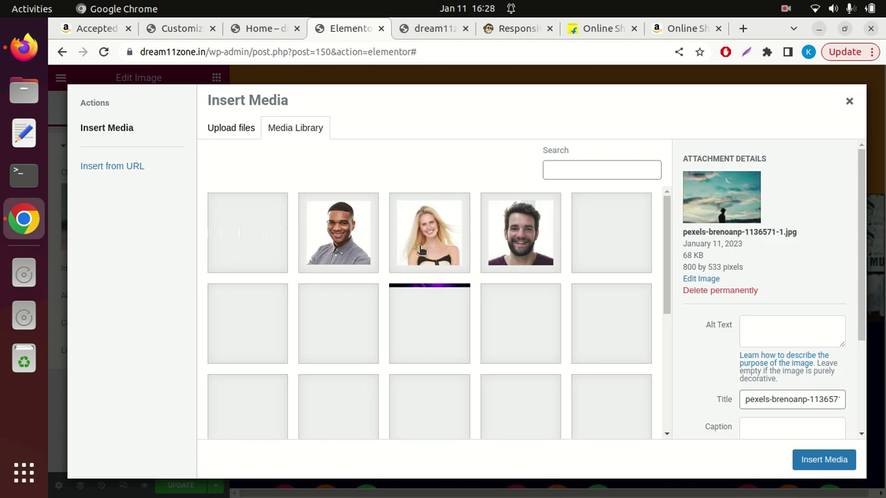
{"action": "left_click", "coordinate": [849, 97]}
Update the page in Elementor, then reload the site's front page and check its album section.
{"action": "scroll", "coordinate": [437, 236], "scroll_direction": "up", "scroll_amount": 3}
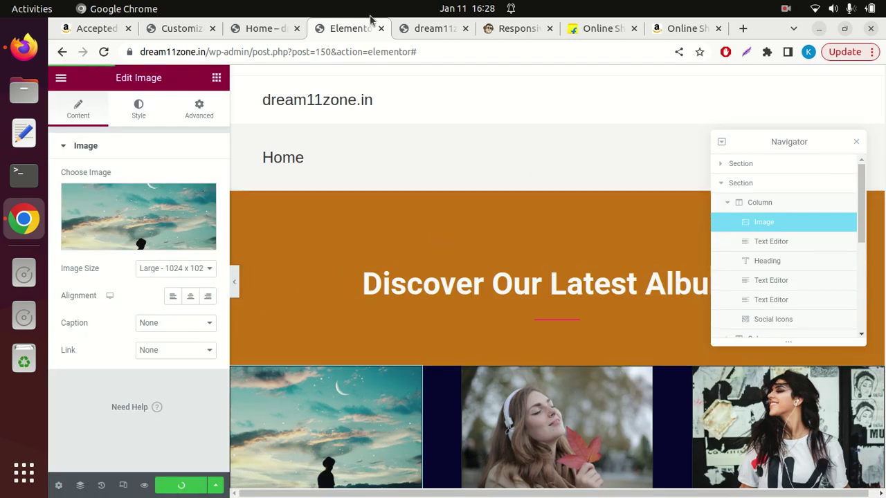
{"action": "left_click", "coordinate": [422, 29]}
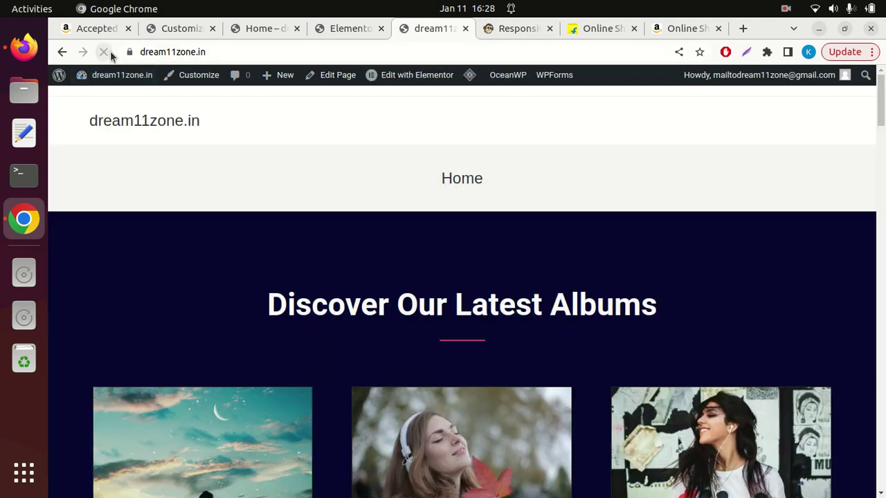
{"action": "scroll", "coordinate": [210, 220], "scroll_direction": "down", "scroll_amount": 5}
{"action": "scroll", "coordinate": [371, 334], "scroll_direction": "up", "scroll_amount": 5}
Compare the customizer preview with the Home page and the Elementor editor.
{"action": "left_click", "coordinate": [187, 29]}
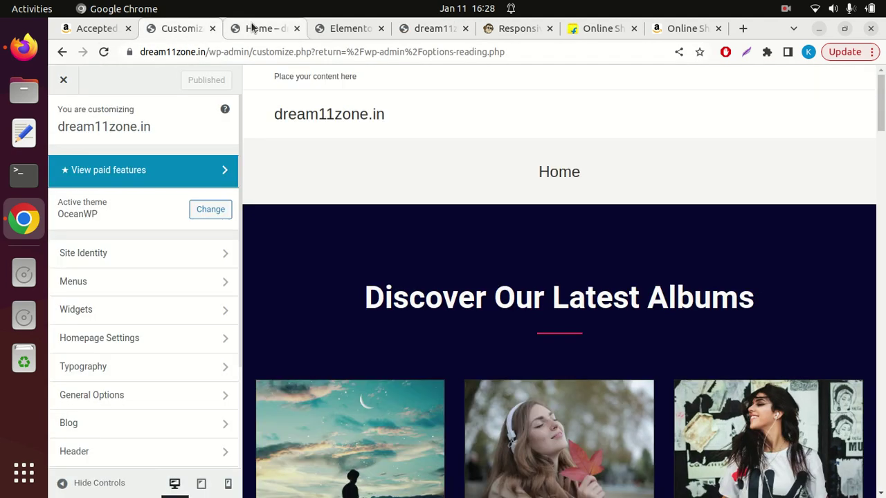
{"action": "left_click", "coordinate": [253, 27]}
{"action": "left_click", "coordinate": [197, 29]}
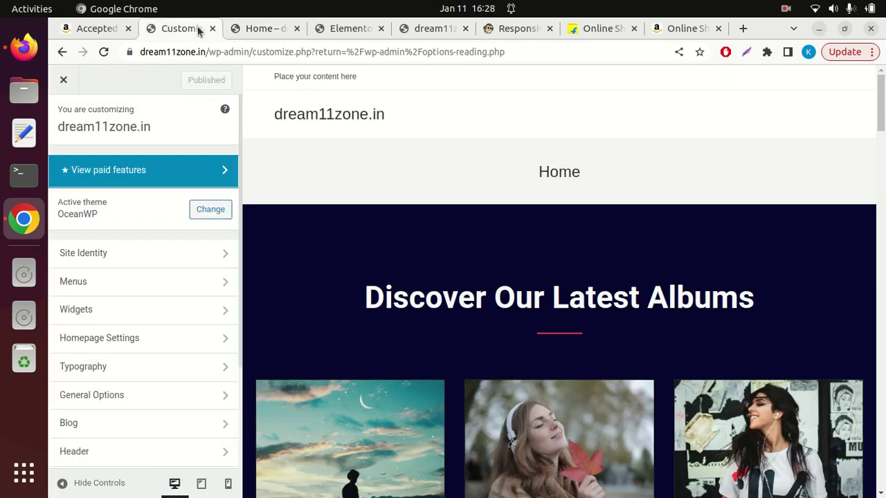
{"action": "left_click", "coordinate": [336, 31]}
{"action": "left_click", "coordinate": [198, 32]}
Purge the site's LiteSpeed caches from the Home page.
{"action": "left_click", "coordinate": [253, 28]}
{"action": "mouse_move", "coordinate": [469, 75]}
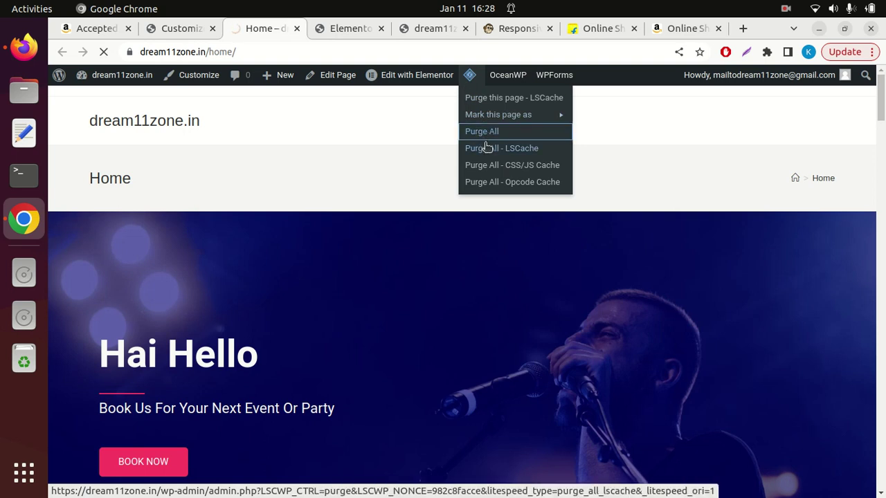
{"action": "left_click", "coordinate": [487, 147]}
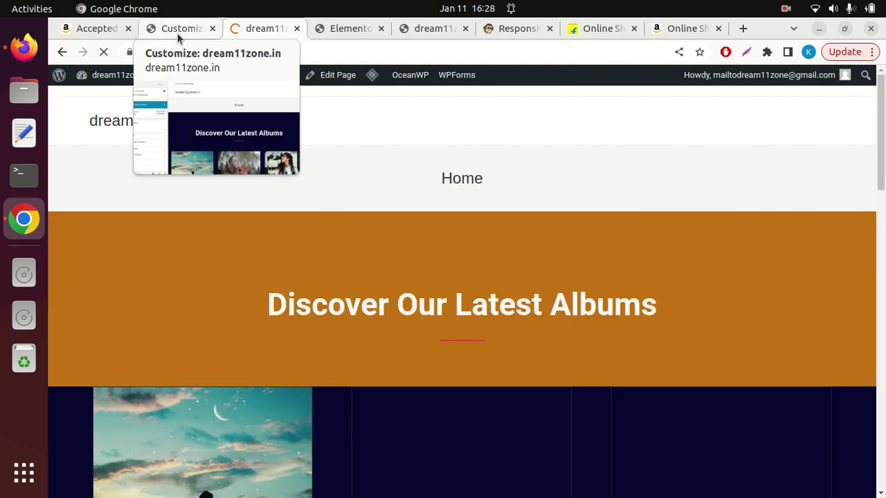
Compare the reloaded front page with the customizer preview and look through the customizer's list of settings sections.
{"action": "left_click", "coordinate": [177, 36]}
{"action": "left_click", "coordinate": [416, 31]}
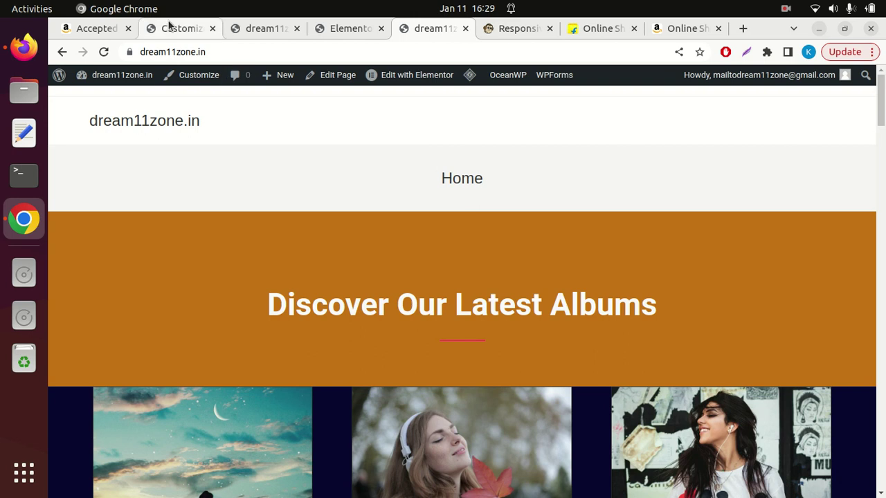
{"action": "left_click", "coordinate": [173, 29]}
{"action": "scroll", "coordinate": [221, 289], "scroll_direction": "down", "scroll_amount": 1}
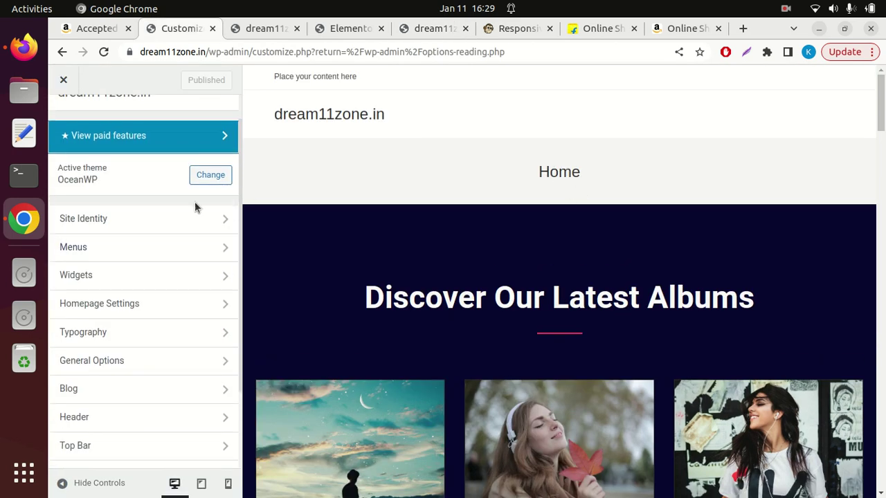
{"action": "scroll", "coordinate": [180, 229], "scroll_direction": "down", "scroll_amount": 1}
{"action": "scroll", "coordinate": [154, 305], "scroll_direction": "down", "scroll_amount": 2}
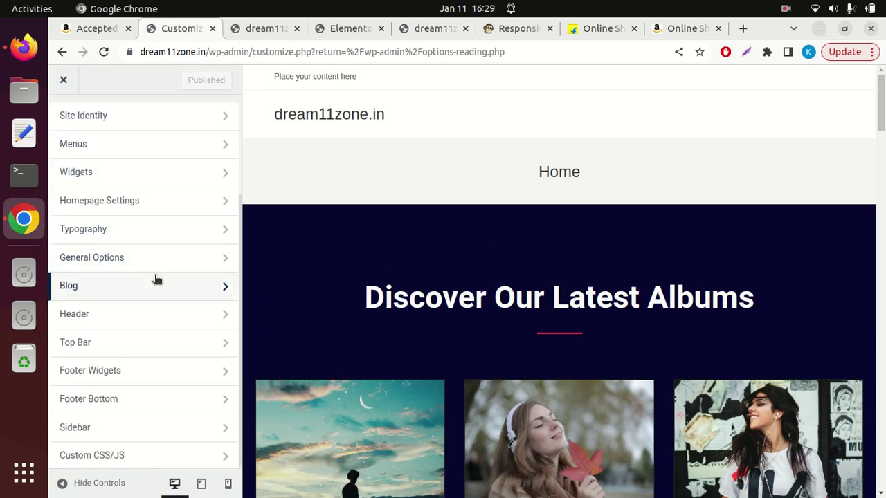
Hide the Title element and two of the meta items in the customizer's Blog Entries settings.
{"action": "left_click", "coordinate": [156, 278]}
{"action": "left_click", "coordinate": [152, 166]}
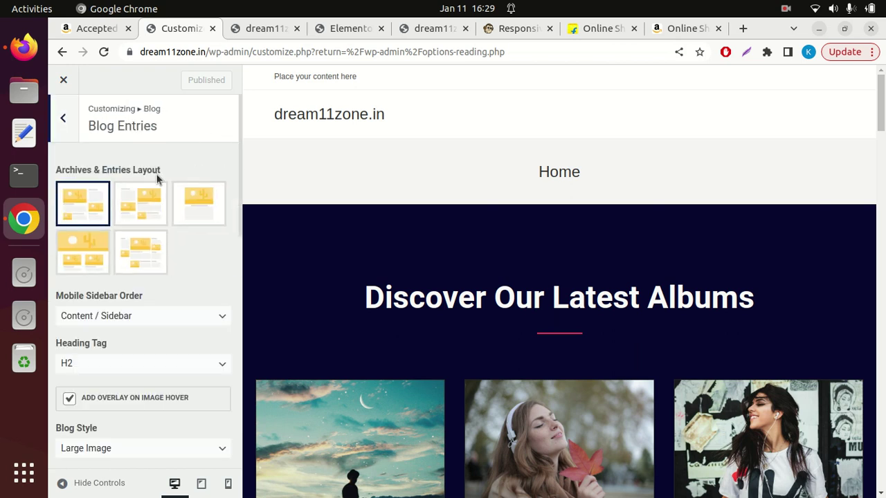
{"action": "scroll", "coordinate": [163, 207], "scroll_direction": "down", "scroll_amount": 1}
{"action": "scroll", "coordinate": [163, 208], "scroll_direction": "down", "scroll_amount": 1}
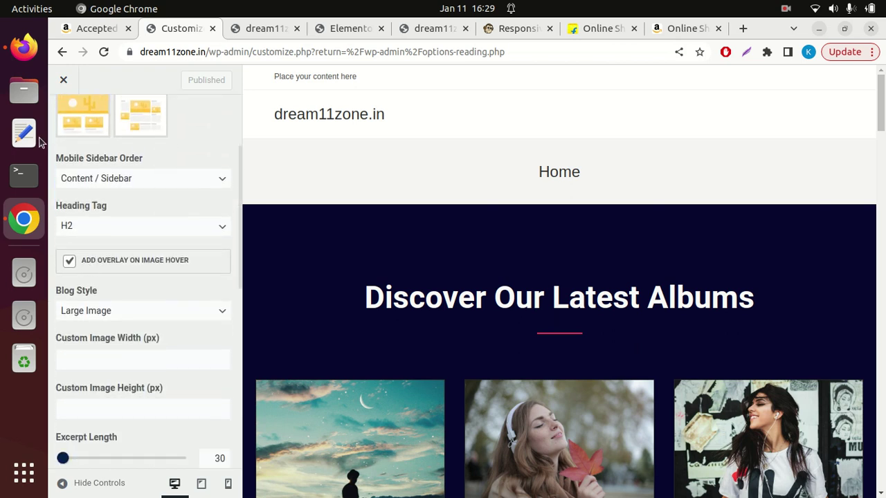
{"action": "scroll", "coordinate": [63, 298], "scroll_direction": "down", "scroll_amount": 6}
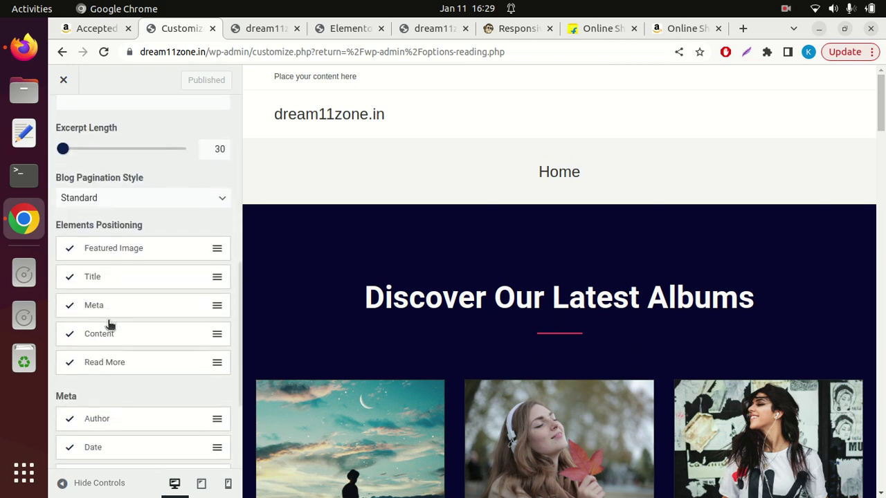
{"action": "left_click", "coordinate": [69, 177]}
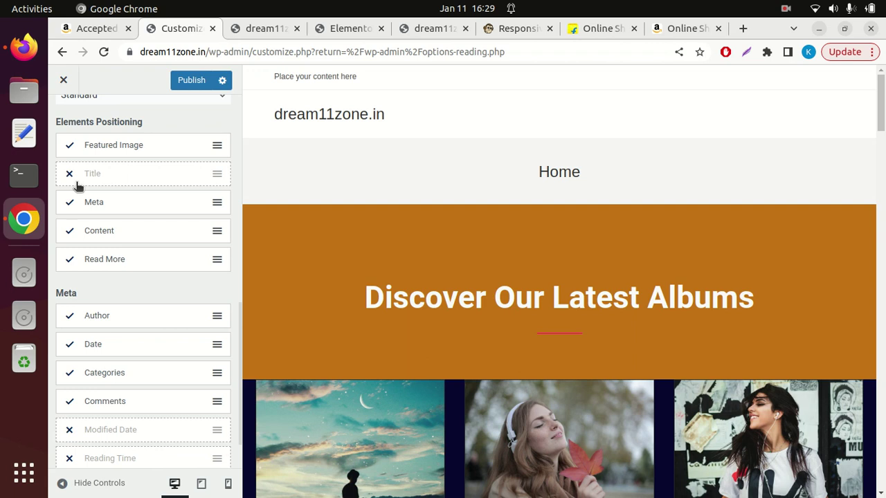
{"action": "scroll", "coordinate": [77, 211], "scroll_direction": "down", "scroll_amount": 1}
{"action": "left_click", "coordinate": [69, 310]}
{"action": "left_click", "coordinate": [71, 339]}
{"action": "scroll", "coordinate": [132, 360], "scroll_direction": "up", "scroll_amount": 5}
{"action": "scroll", "coordinate": [89, 229], "scroll_direction": "up", "scroll_amount": 5}
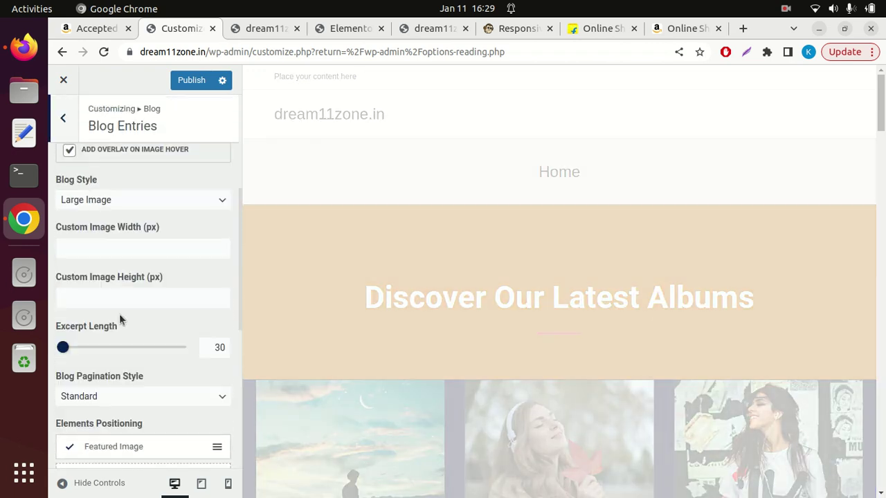
Hide the Title and Meta elements in the customizer's Single Post blog settings.
{"action": "left_click", "coordinate": [72, 116]}
{"action": "left_click", "coordinate": [105, 191]}
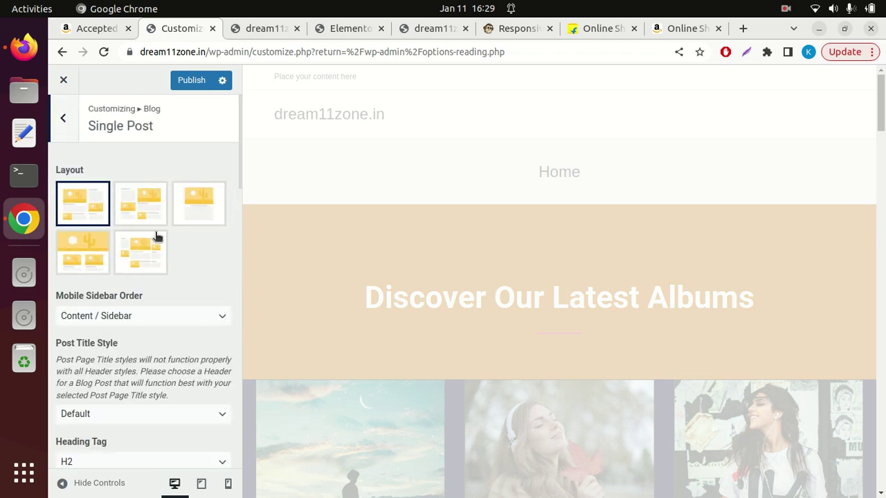
{"action": "scroll", "coordinate": [147, 275], "scroll_direction": "down", "scroll_amount": 10}
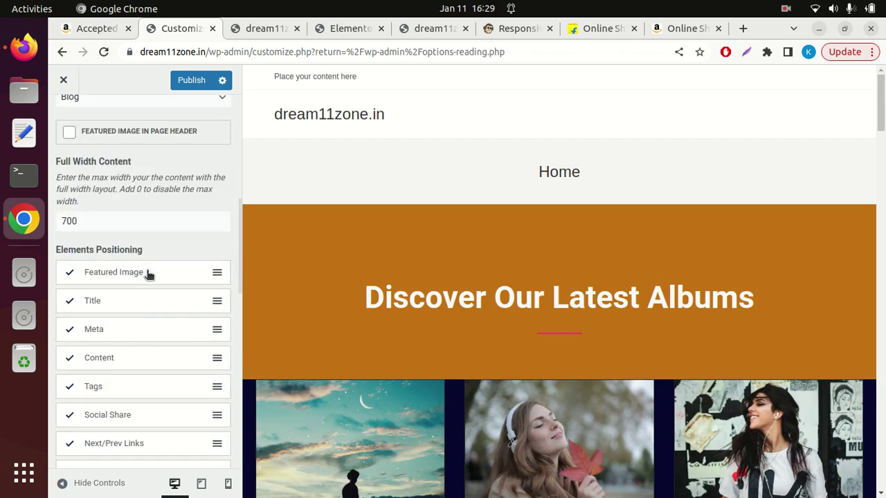
{"action": "scroll", "coordinate": [147, 274], "scroll_direction": "down", "scroll_amount": 2}
{"action": "left_click", "coordinate": [69, 260]}
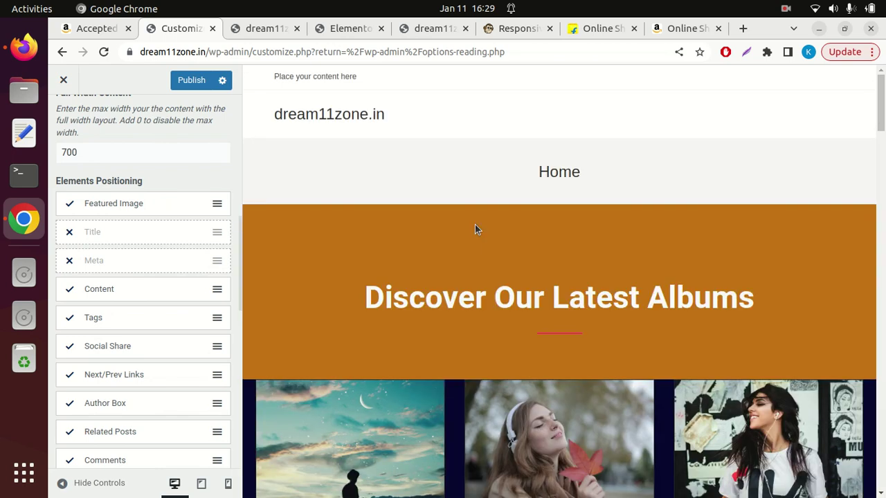
{"action": "scroll", "coordinate": [89, 325], "scroll_direction": "down", "scroll_amount": 3}
{"action": "scroll", "coordinate": [89, 322], "scroll_direction": "up", "scroll_amount": 8}
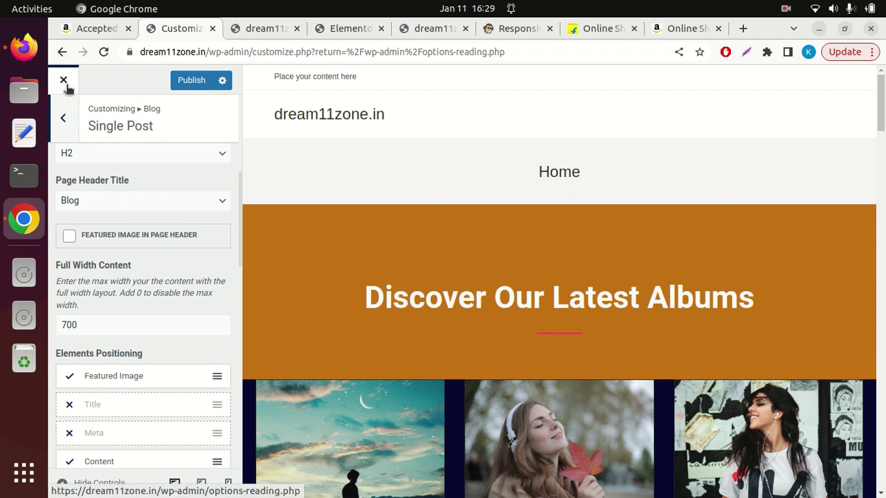
Leave the customizer, discarding the unpublished blog changes, and check the front page and the Elementor editor.
{"action": "left_click", "coordinate": [64, 82]}
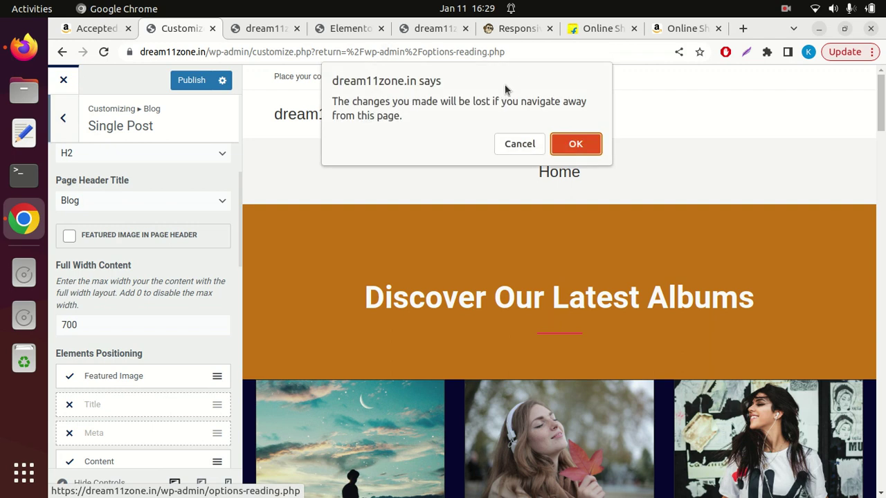
{"action": "left_click", "coordinate": [574, 144]}
{"action": "left_click", "coordinate": [268, 28]}
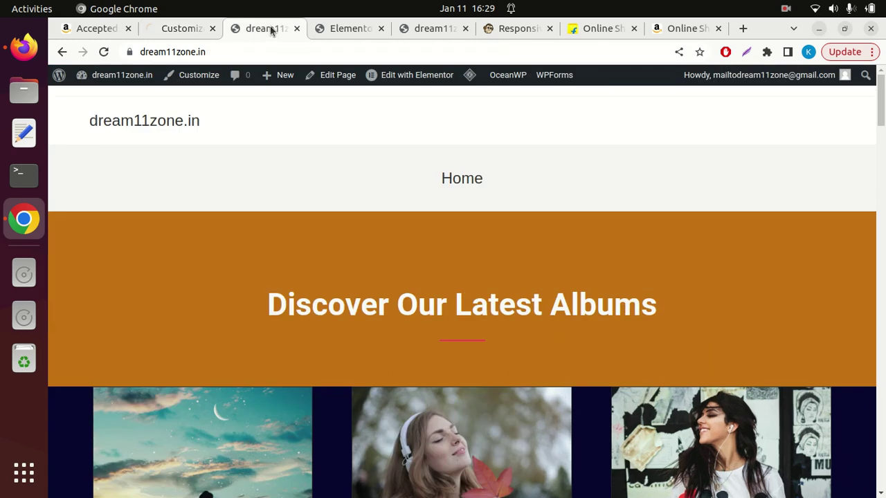
{"action": "left_click", "coordinate": [344, 28]}
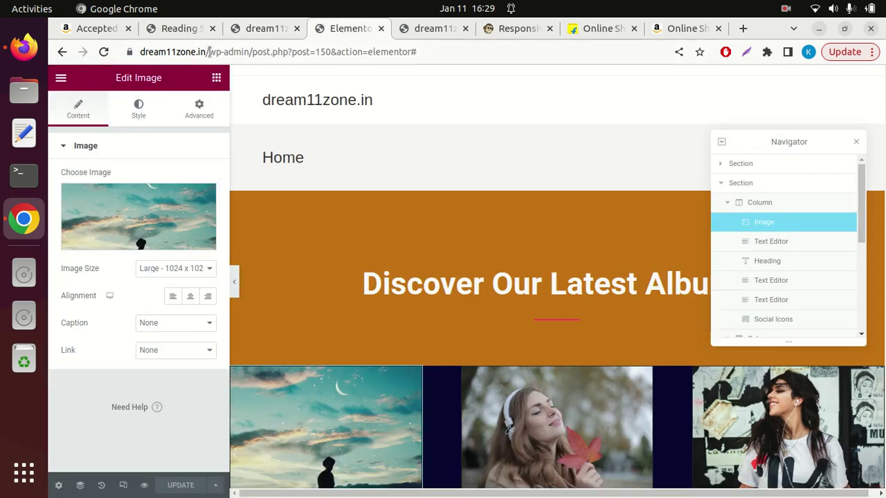
{"action": "left_click", "coordinate": [175, 29]}
Open the WordPress dashboard's page for adding new plugins.
{"action": "scroll", "coordinate": [121, 374], "scroll_direction": "down", "scroll_amount": 4}
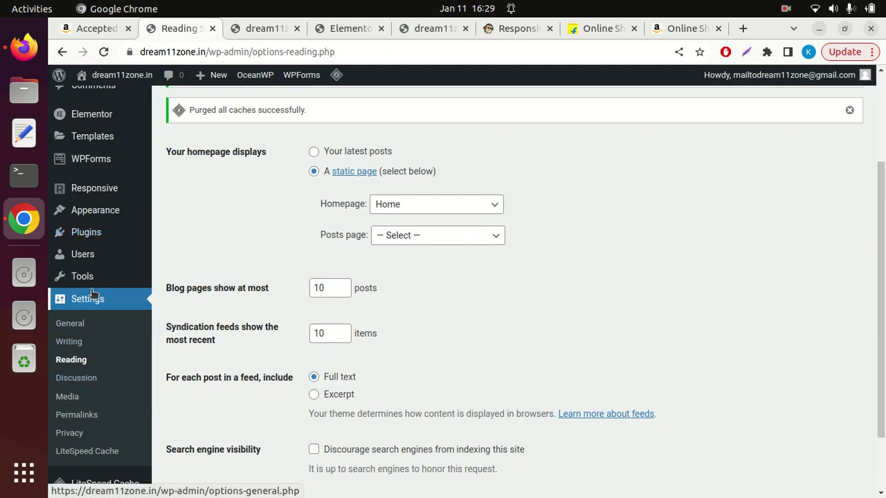
{"action": "mouse_move", "coordinate": [98, 231]}
{"action": "left_click", "coordinate": [195, 252]}
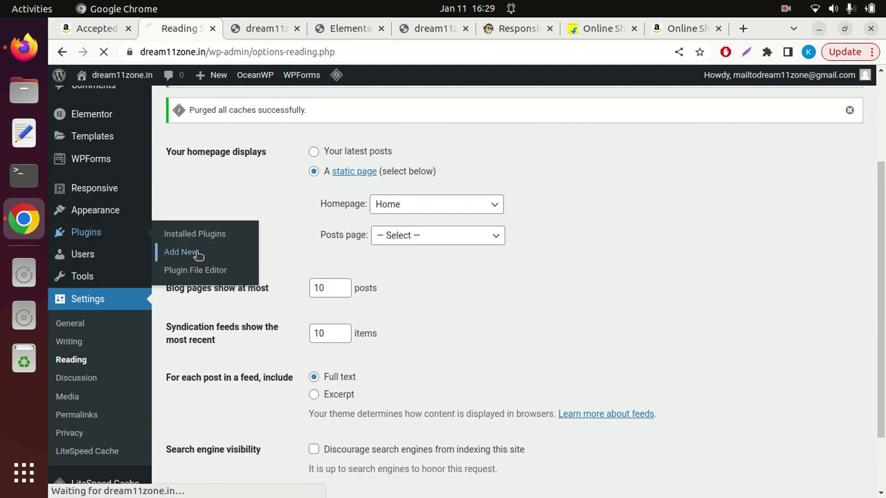